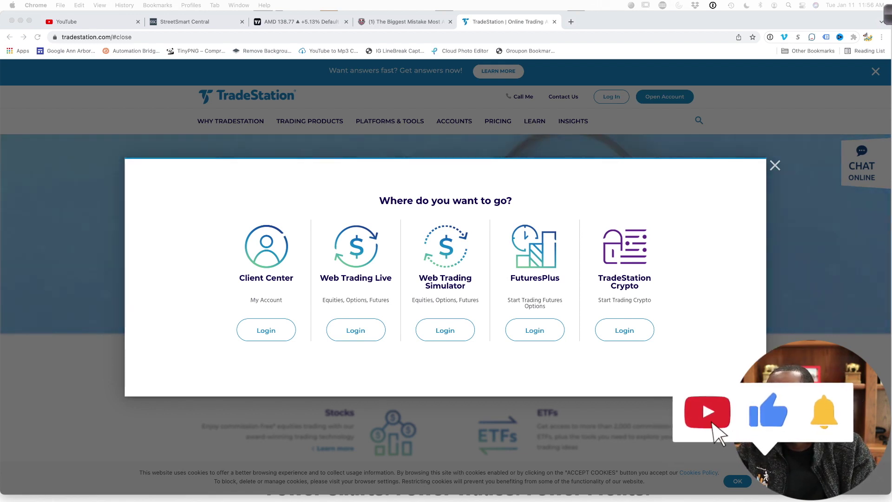
Step: Log in to Web Trading Live by unlocking 1Password and autofilling the saved TradeStation login
{"action": "left_click", "coordinate": [358, 335]}
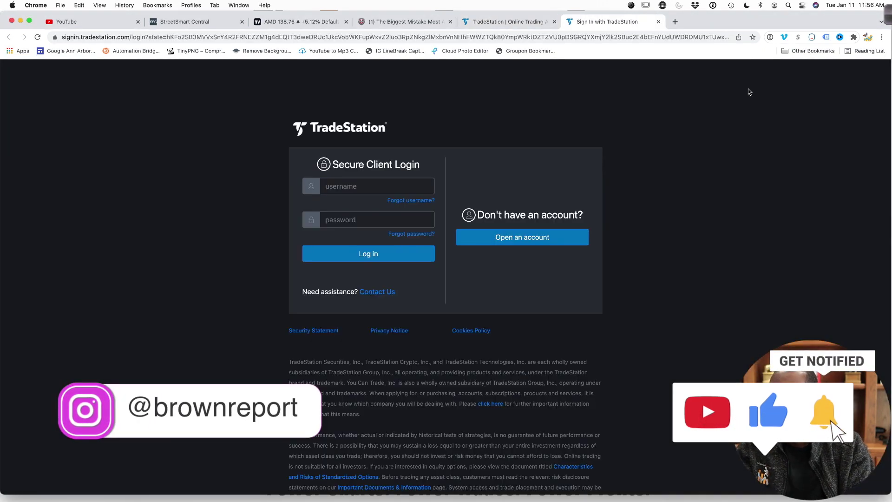
{"action": "left_click", "coordinate": [770, 37]}
{"action": "type", "text": "•••••"}
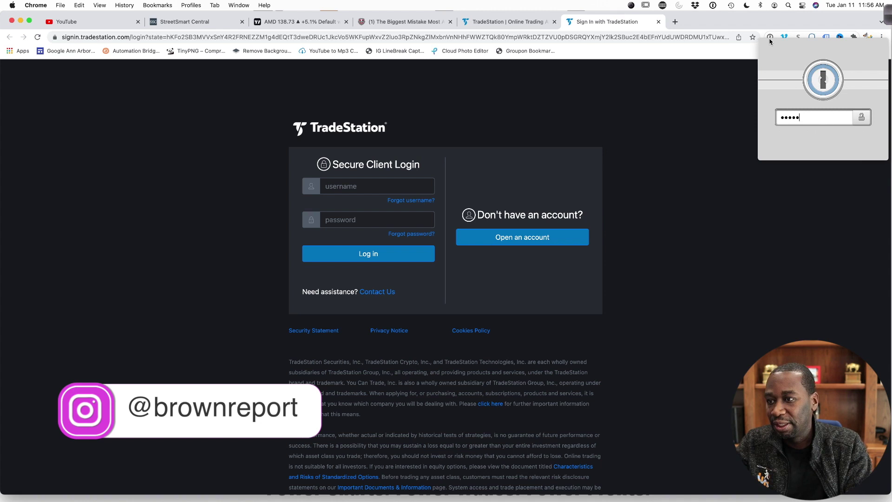
{"action": "type", "text": "••••••••"}
{"action": "key", "text": "Return"}
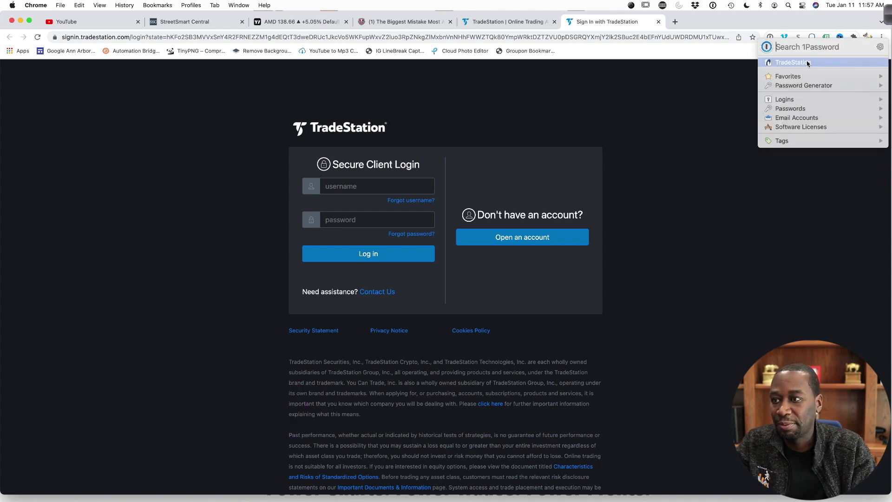
{"action": "left_click", "coordinate": [791, 62]}
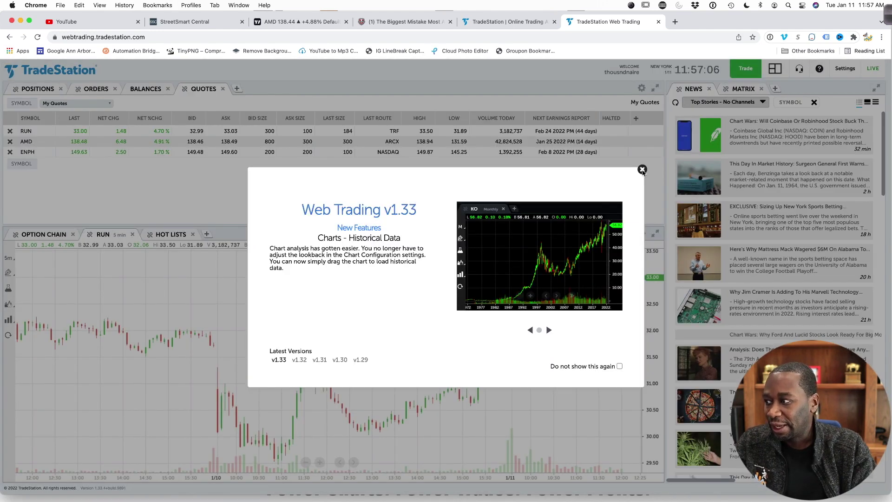
{"action": "left_click", "coordinate": [641, 167]}
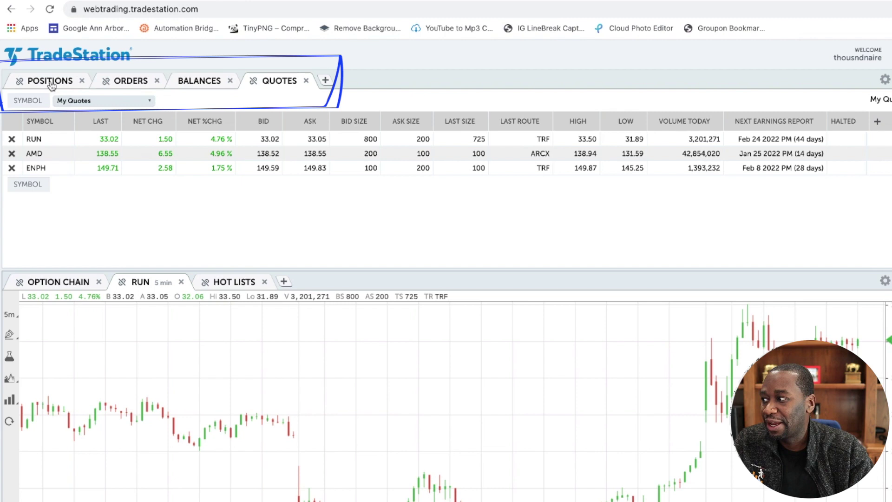
{"action": "left_click", "coordinate": [50, 81]}
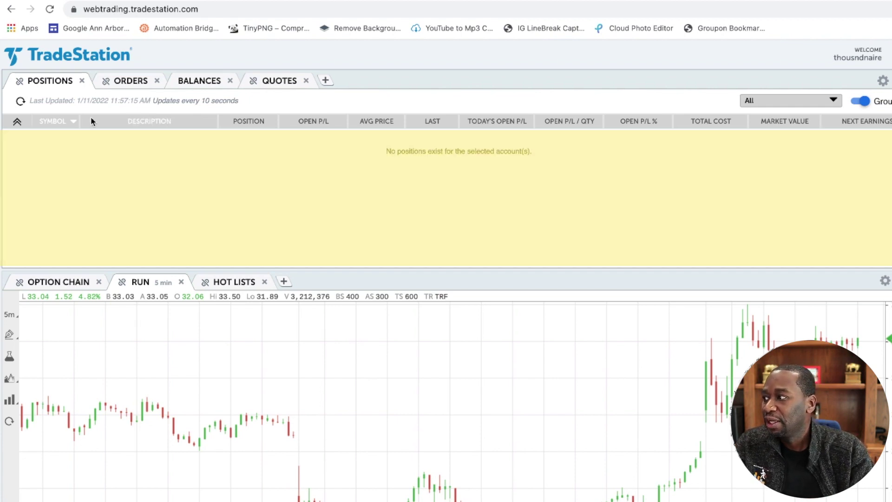
{"action": "left_click", "coordinate": [121, 82]}
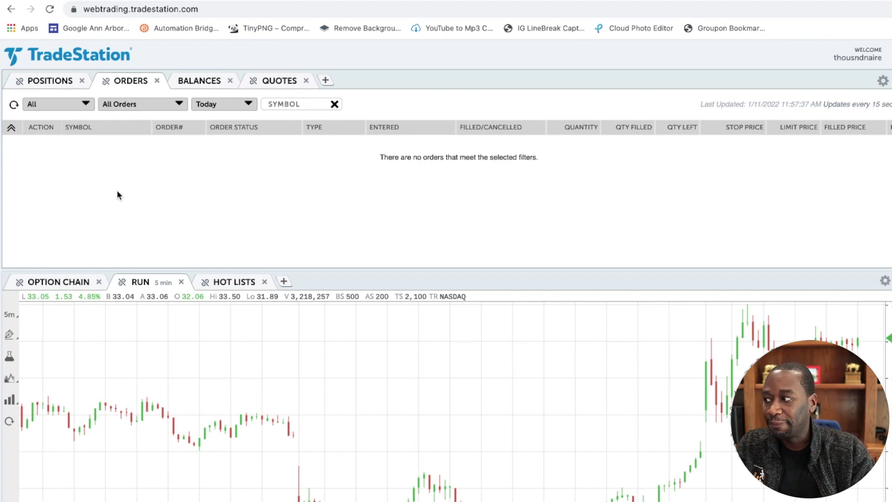
{"action": "left_click", "coordinate": [193, 81]}
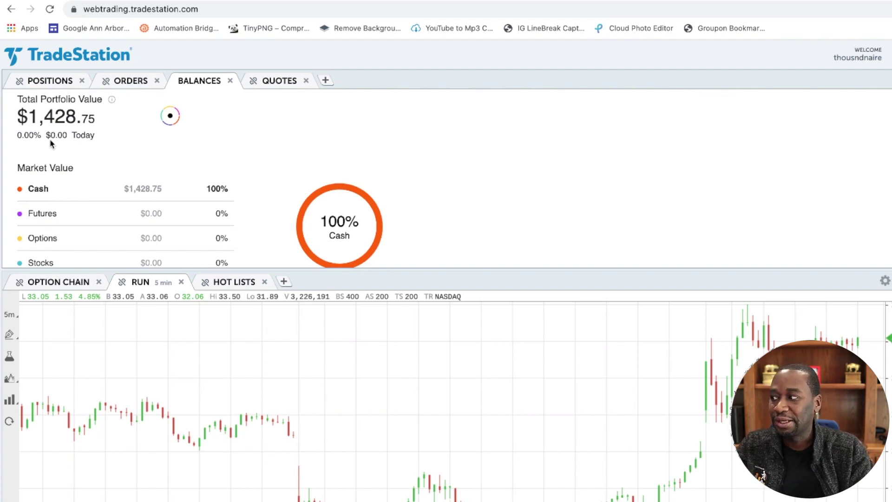
{"action": "scroll", "coordinate": [297, 183], "scroll_direction": "down", "scroll_amount": 3}
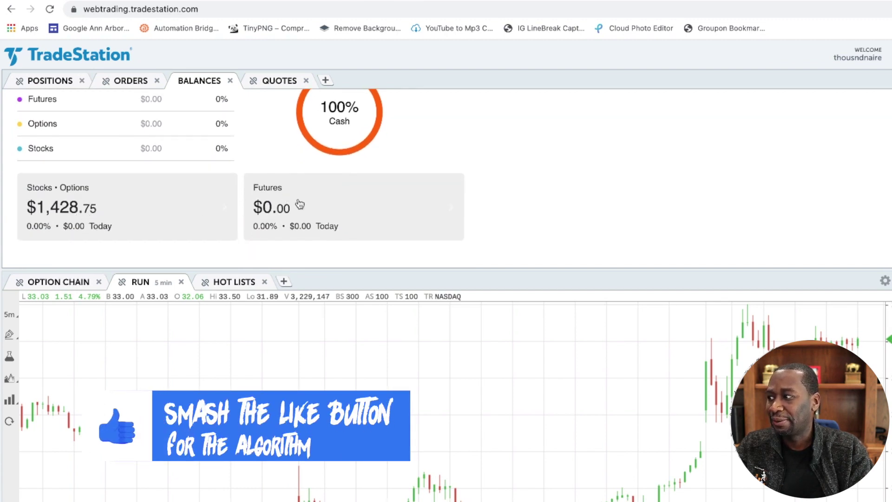
{"action": "scroll", "coordinate": [371, 217], "scroll_direction": "up", "scroll_amount": 1}
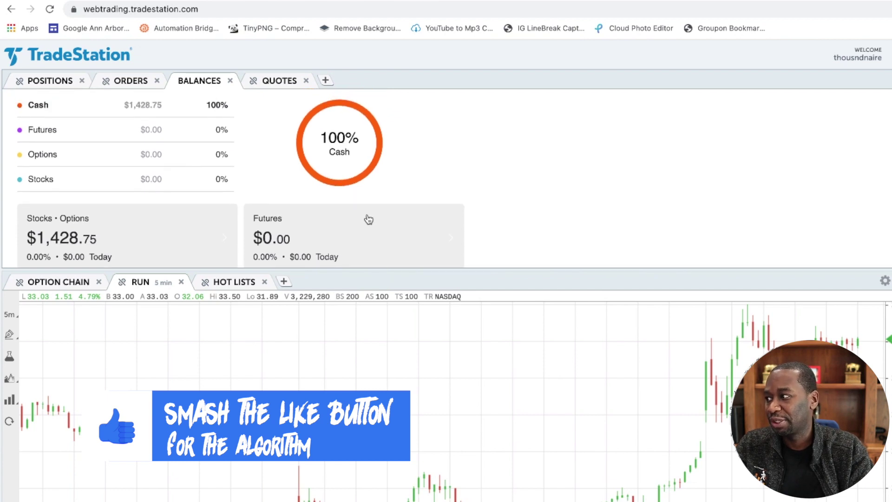
{"action": "scroll", "coordinate": [119, 227], "scroll_direction": "up", "scroll_amount": 3}
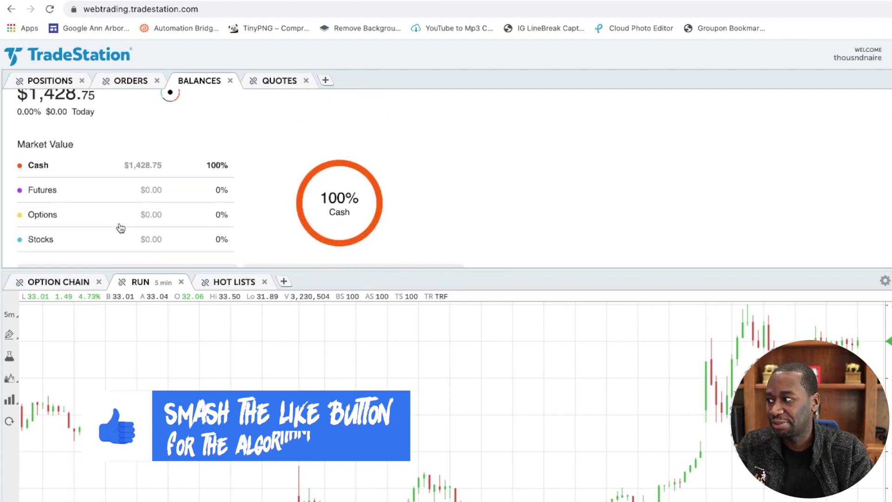
Step: Return to the quotes list and dismiss the stray browser context menu
{"action": "left_click", "coordinate": [282, 81]}
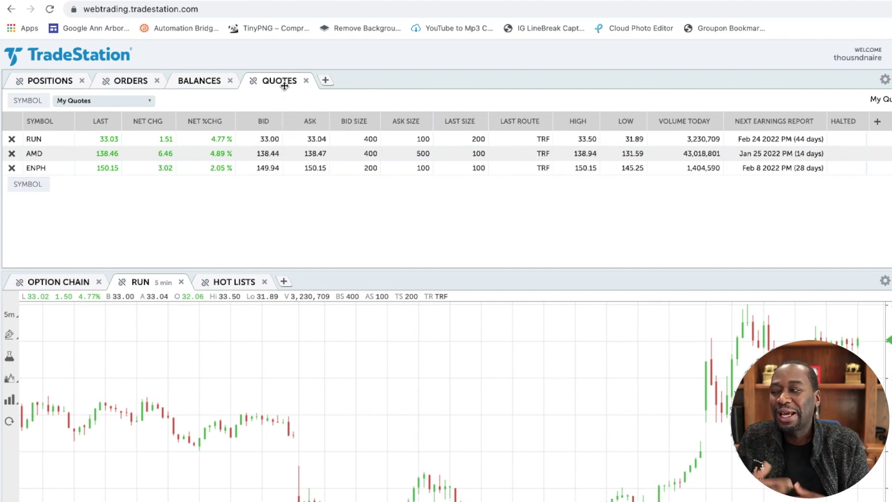
{"action": "right_click", "coordinate": [284, 85]}
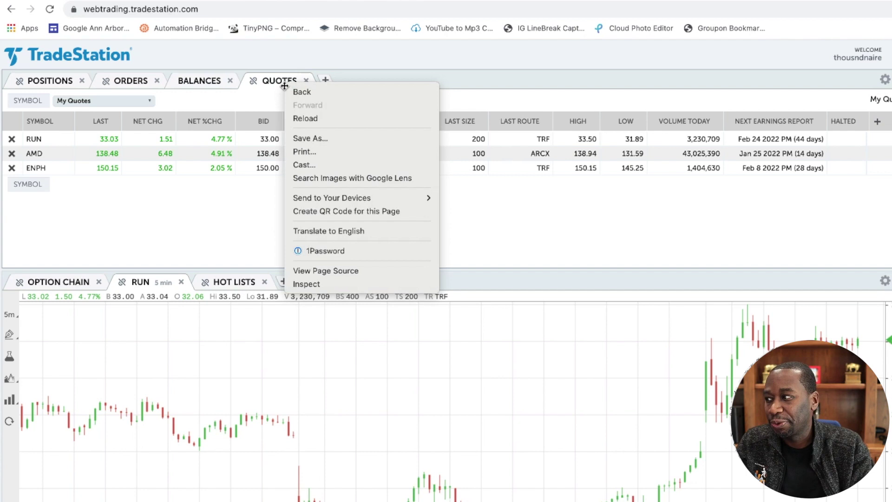
{"action": "left_click", "coordinate": [265, 91]}
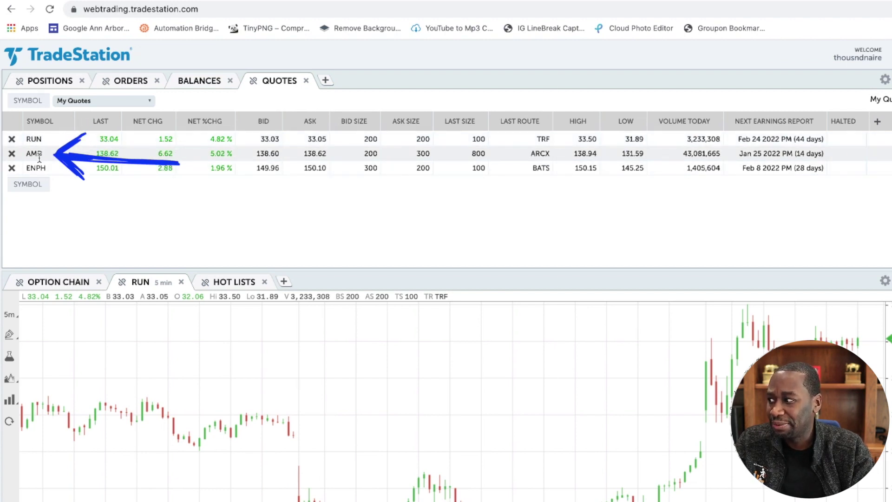
Step: Enter MSFT in the quotes SYMBOL box and pick MSFT Microsoft Corp from Equities
{"action": "mouse_move", "coordinate": [40, 158]}
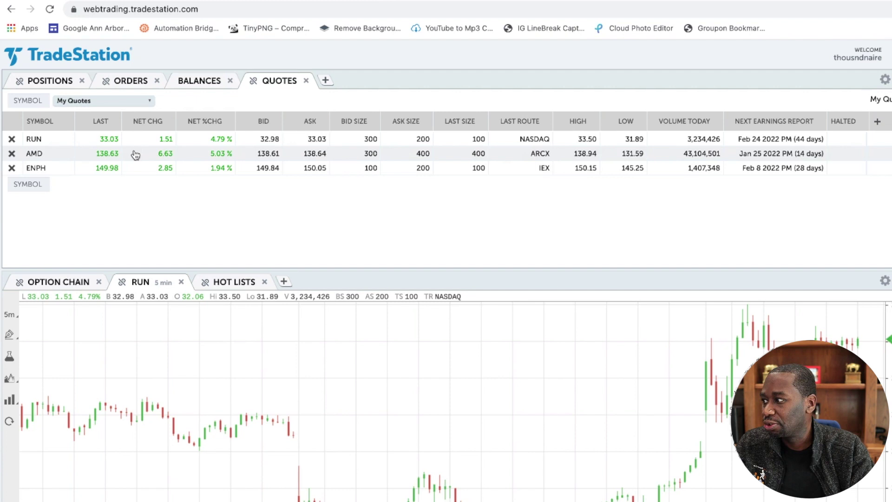
{"action": "left_click", "coordinate": [26, 185]}
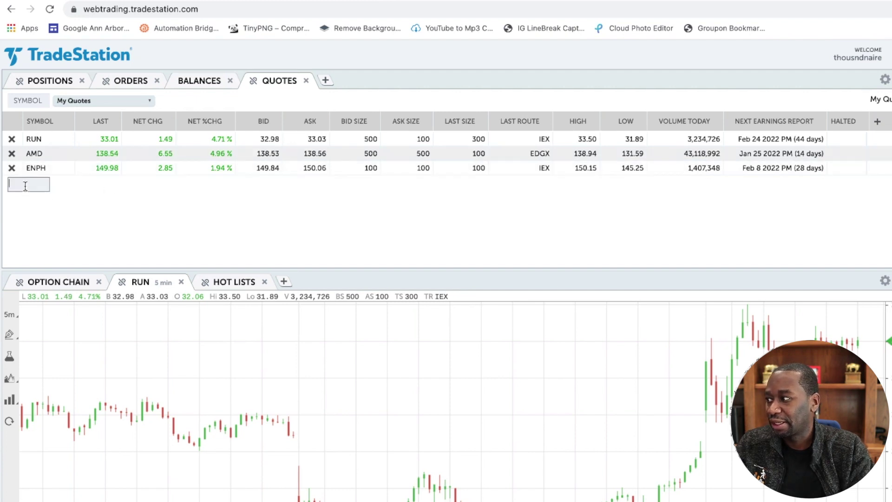
{"action": "left_click", "coordinate": [85, 195]}
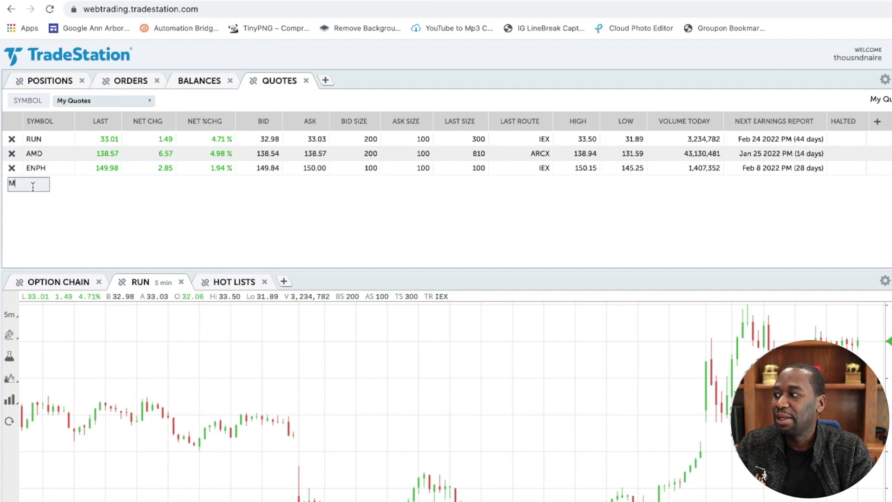
{"action": "type", "text": "MSFT"}
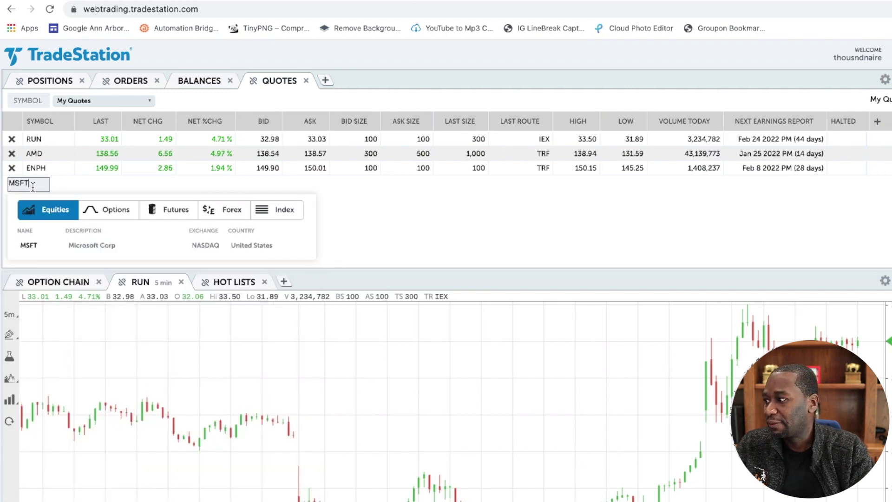
{"action": "left_click", "coordinate": [70, 245]}
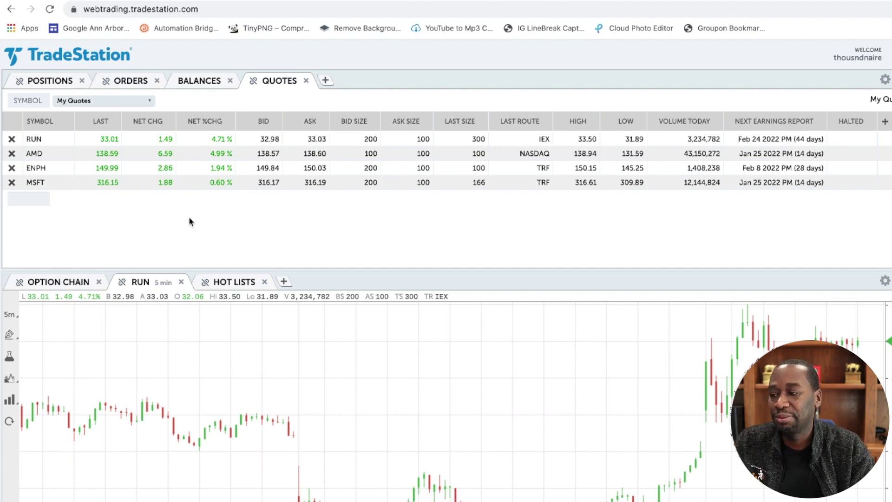
Step: Look up MSFT options, toggle the Calls/Puts filters, and add the MSFT 220114C322.5 call
{"action": "left_click", "coordinate": [38, 201]}
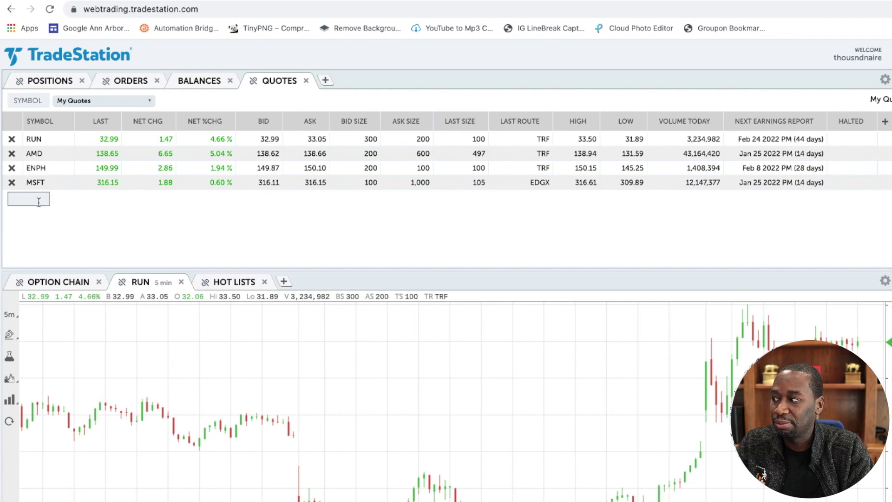
{"action": "type", "text": "MSFT"}
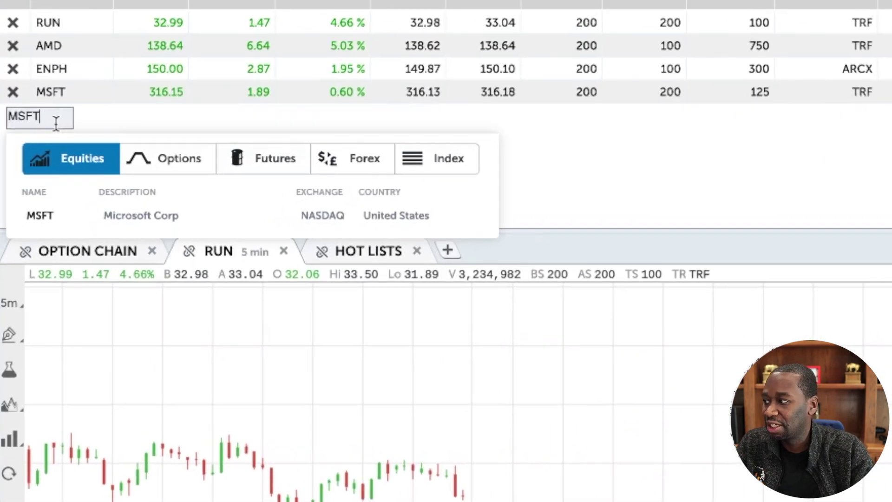
{"action": "left_click", "coordinate": [190, 162]}
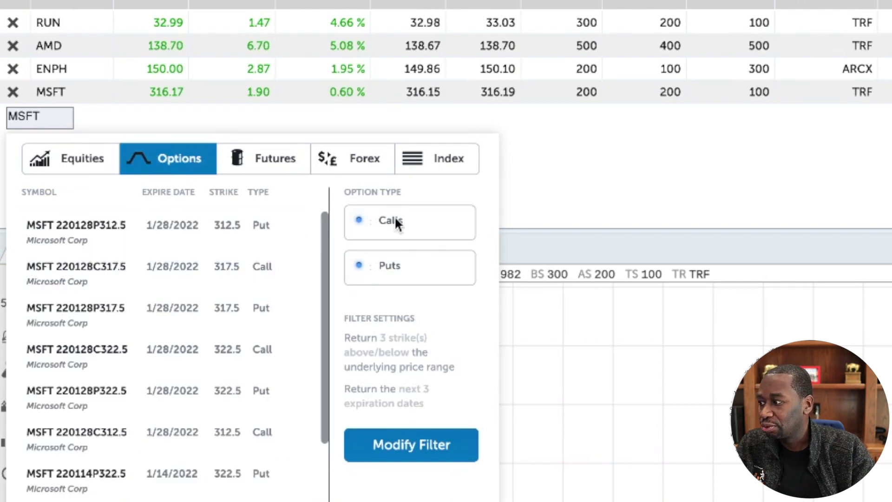
{"action": "left_click", "coordinate": [360, 265]}
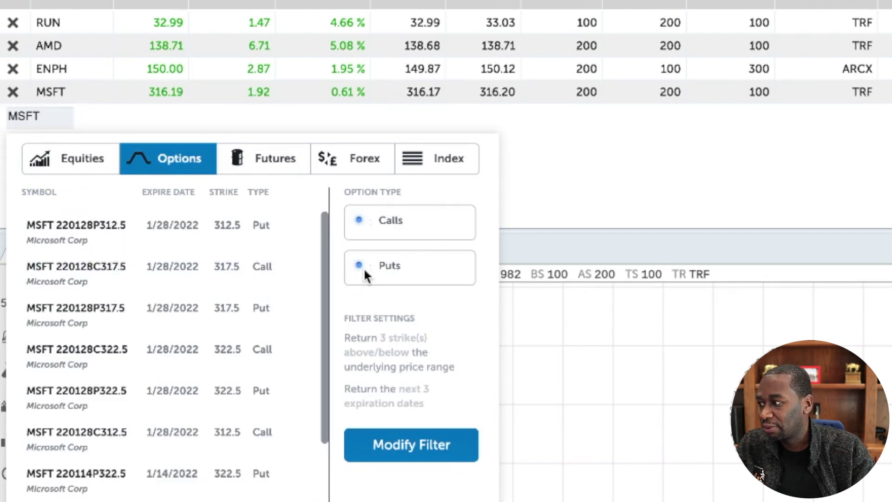
{"action": "left_click", "coordinate": [389, 275]}
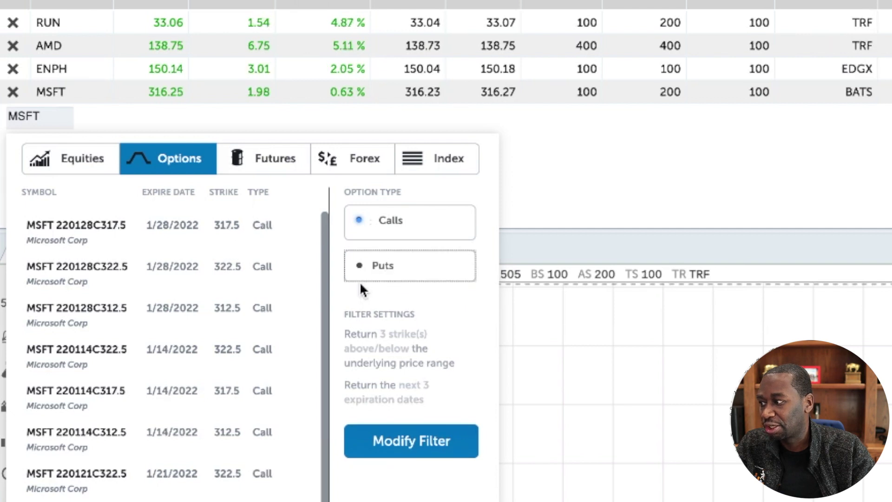
{"action": "left_click", "coordinate": [378, 264]}
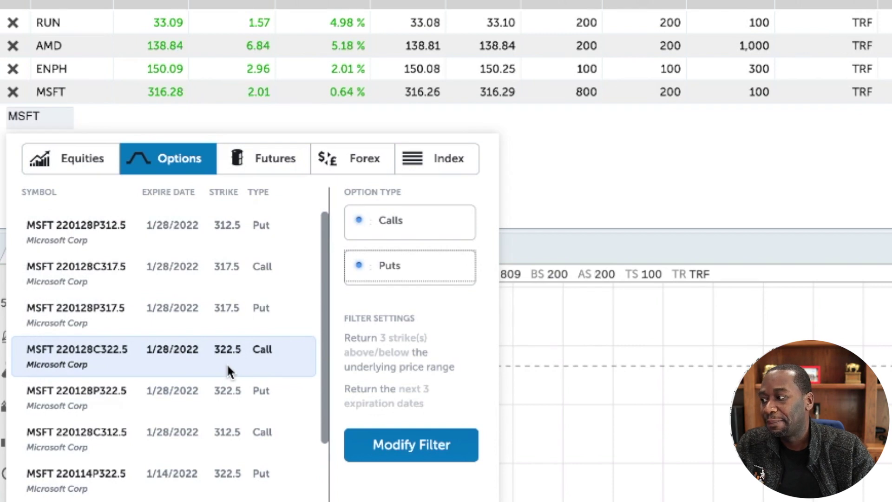
{"action": "scroll", "coordinate": [227, 369], "scroll_direction": "down", "scroll_amount": 3}
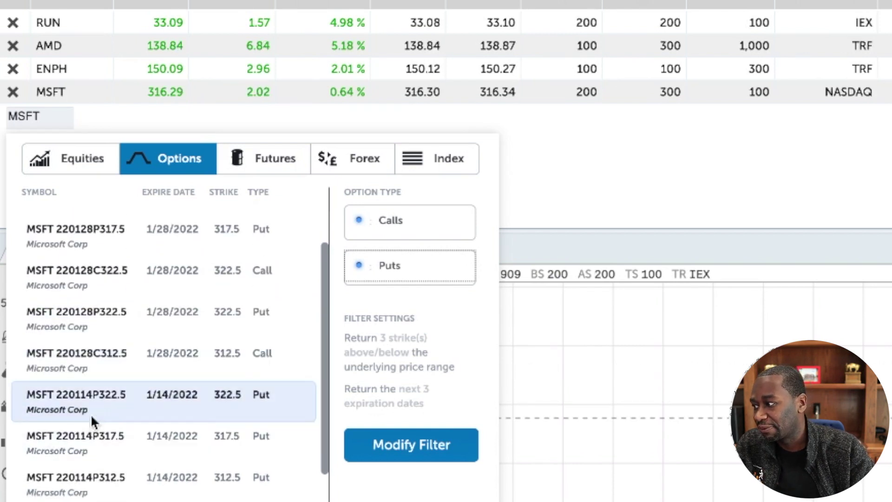
{"action": "scroll", "coordinate": [191, 447], "scroll_direction": "down", "scroll_amount": 2}
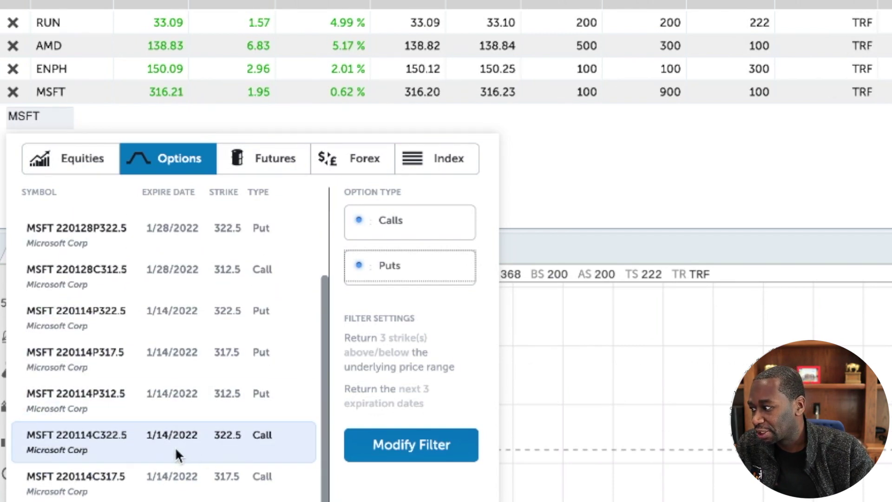
{"action": "left_click", "coordinate": [231, 446]}
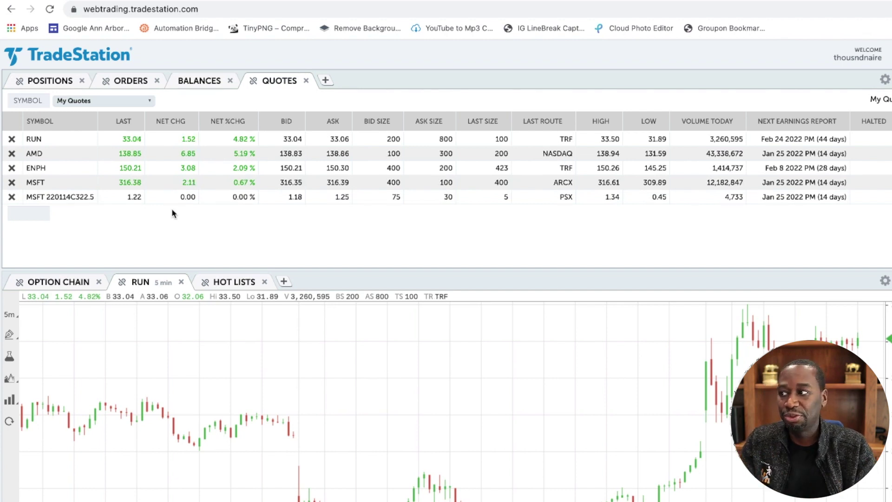
Step: Open the add-panel list (Chart…Positions) twice, closing it each time without adding anything
{"action": "left_click", "coordinate": [325, 81]}
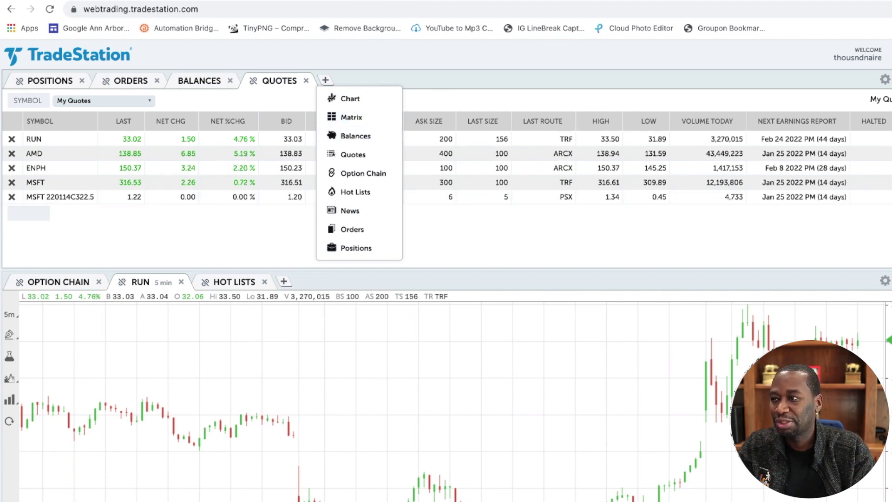
{"action": "left_click", "coordinate": [682, 58]}
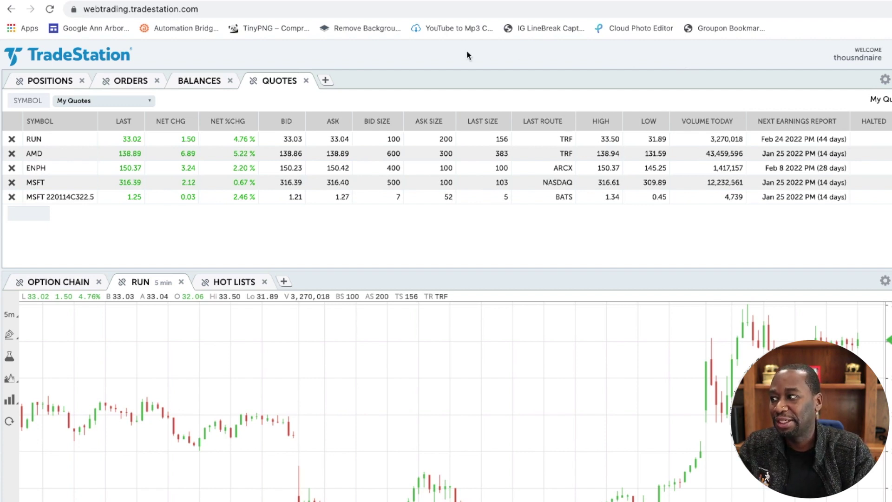
{"action": "left_click", "coordinate": [327, 82]}
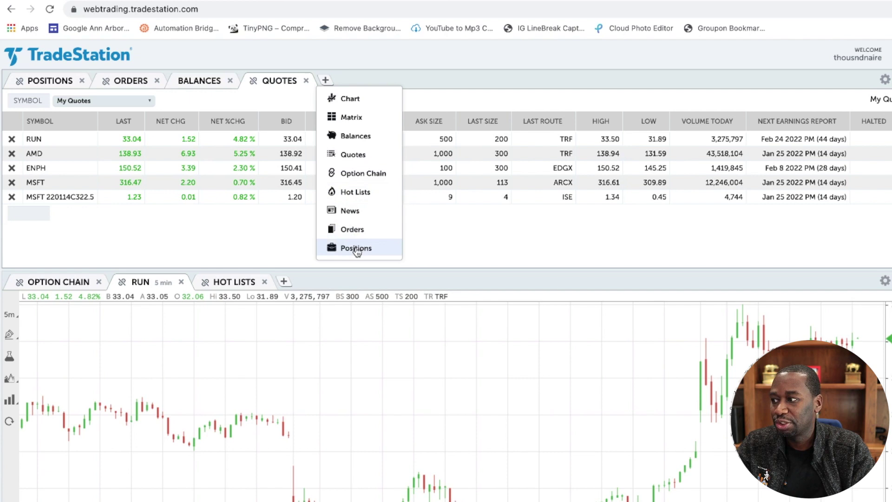
{"action": "left_click", "coordinate": [457, 221]}
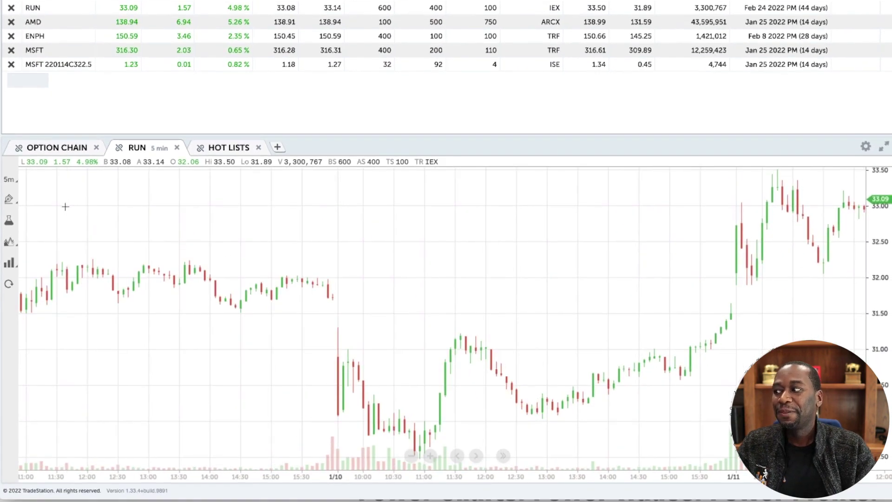
Step: Check the Option Chain tab, return to RUN, and reveal the gear menu's Chart Style and Drawing options
{"action": "left_click", "coordinate": [58, 151]}
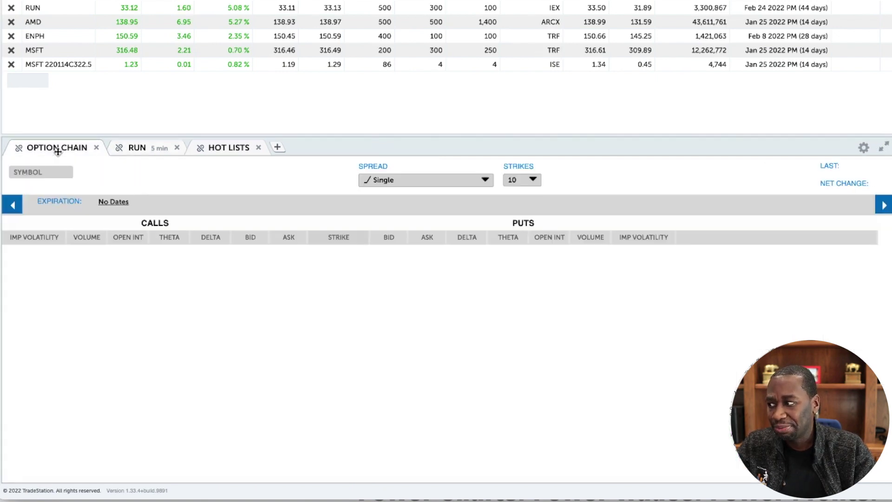
{"action": "left_click", "coordinate": [149, 148]}
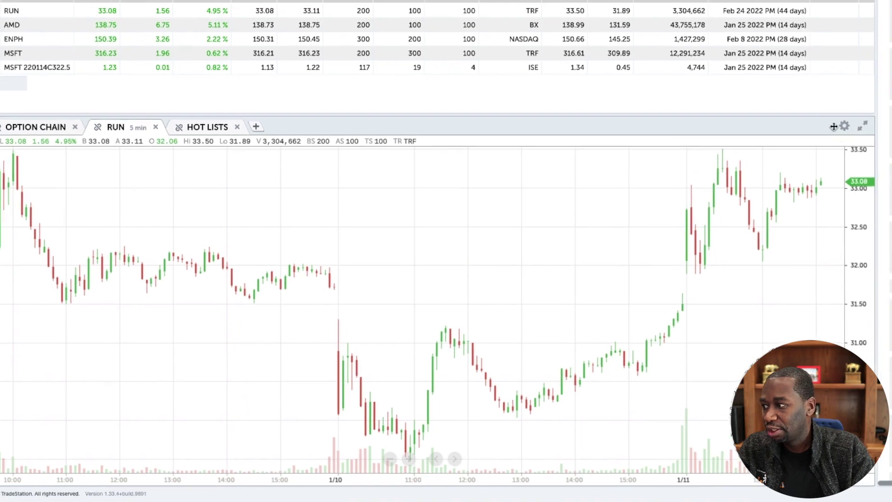
{"action": "left_click", "coordinate": [792, 134]}
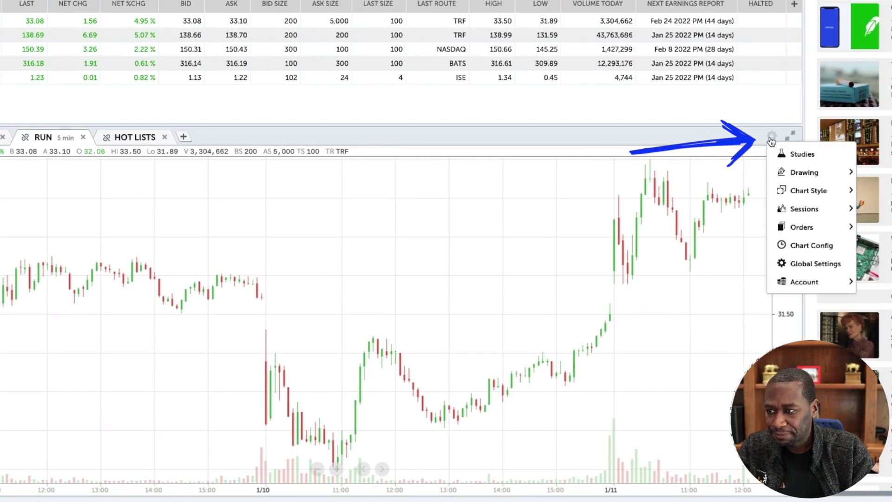
{"action": "mouse_move", "coordinate": [787, 195]}
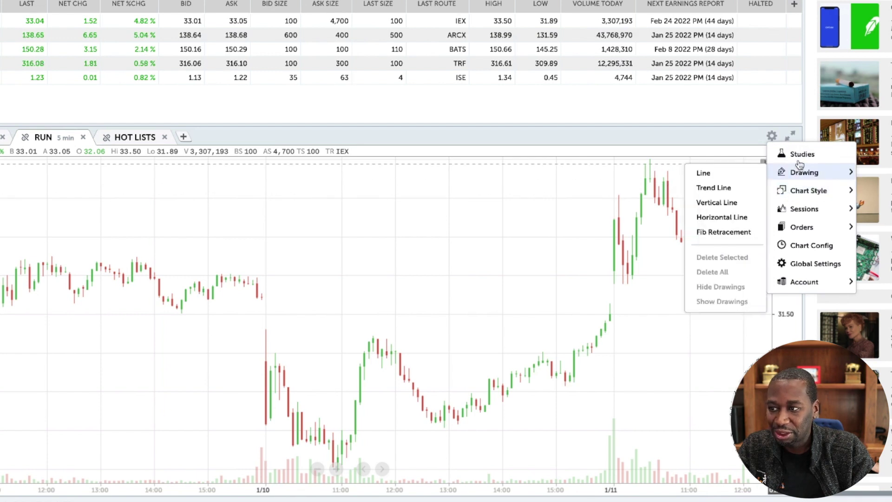
{"action": "mouse_move", "coordinate": [805, 174]}
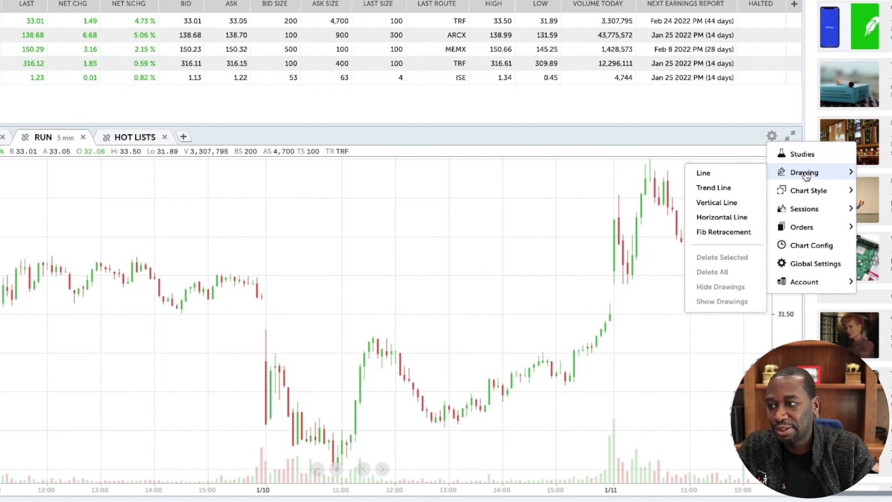
Step: Apply the MACD study (12, 26, 9) to the RUN chart from the Studies dialog
{"action": "left_click", "coordinate": [807, 157]}
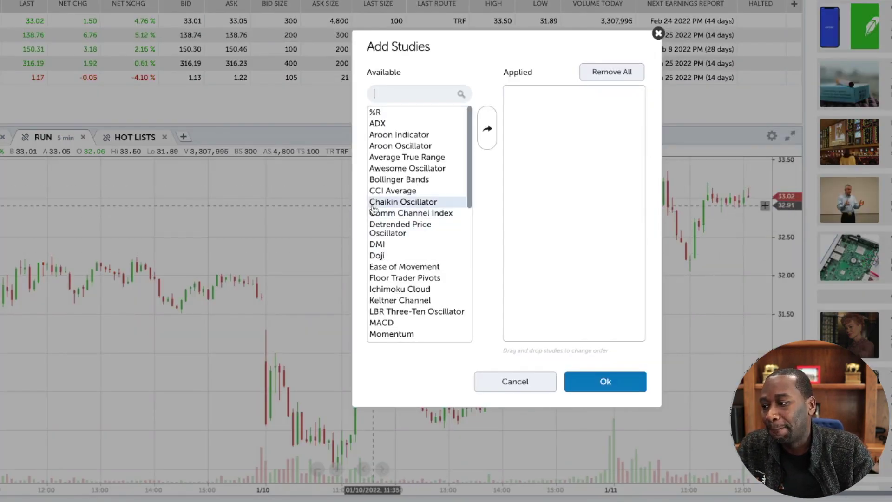
{"action": "left_click", "coordinate": [377, 324]}
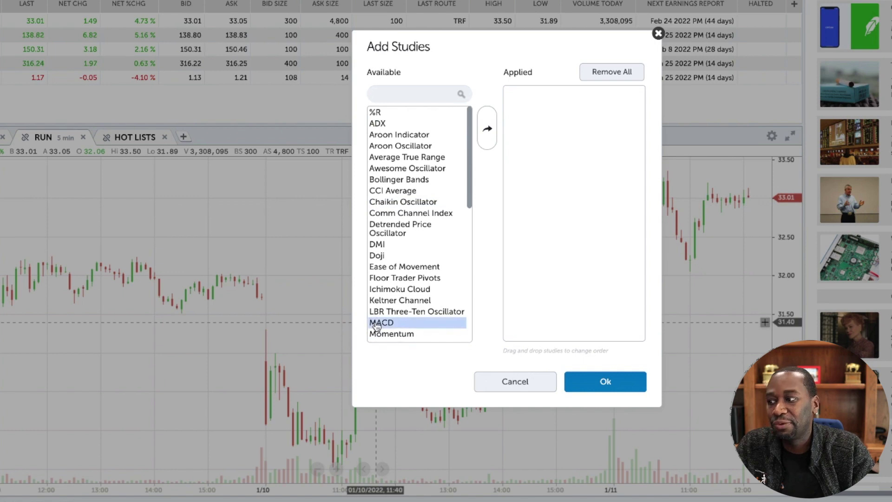
{"action": "left_click", "coordinate": [488, 129]}
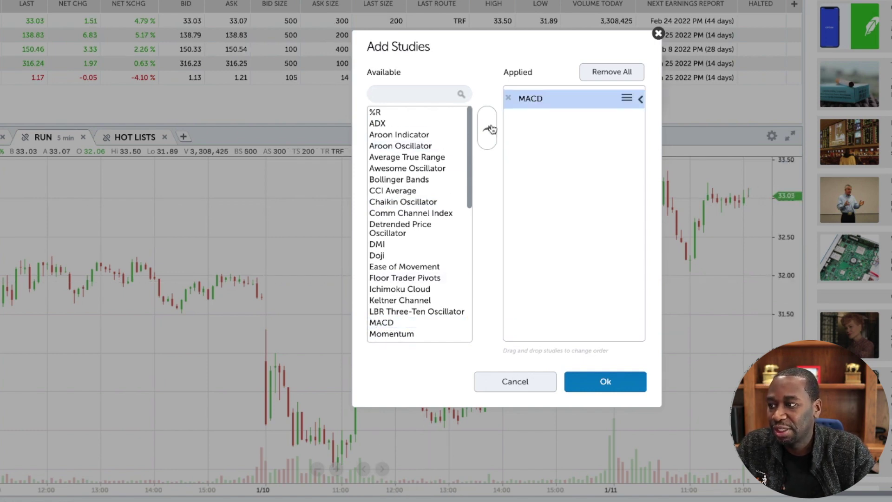
{"action": "left_click", "coordinate": [616, 392]}
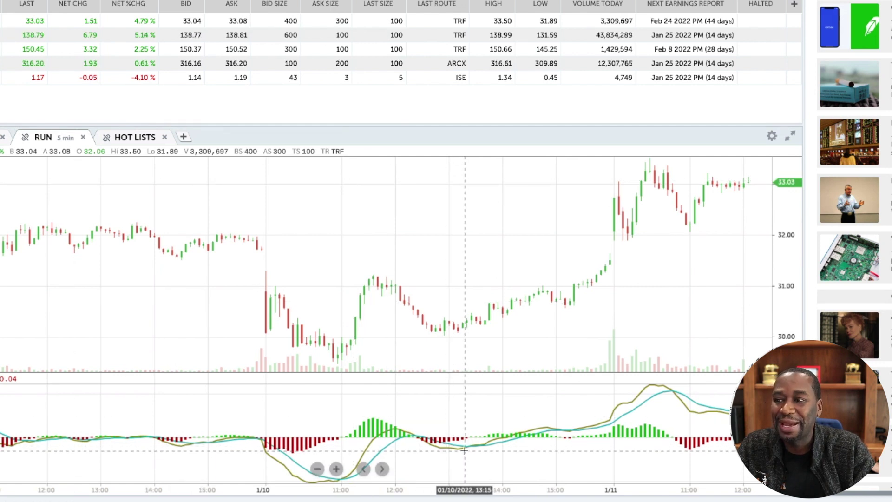
Step: Maximize the RUN chart panel with its top-right maximize icon
{"action": "left_click", "coordinate": [790, 144]}
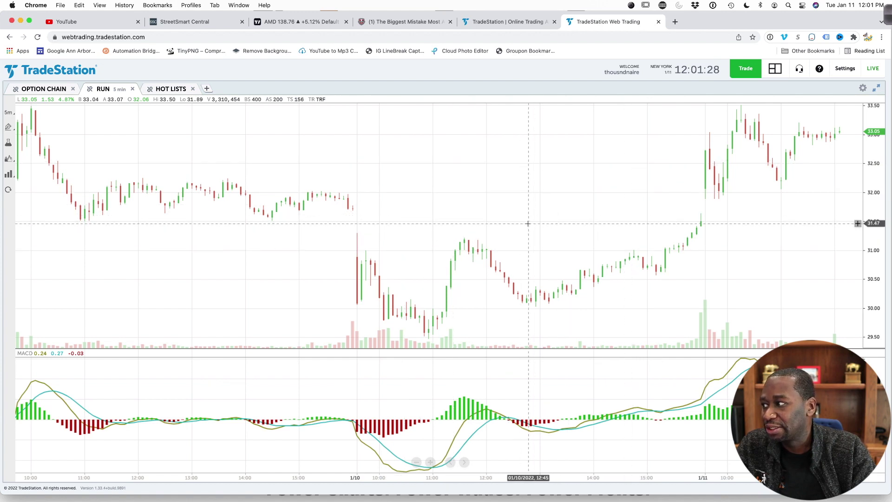
Step: Change the RUN chart interval to 3 min, then to Daily bars, and adjust the zoom
{"action": "left_click", "coordinate": [10, 111]}
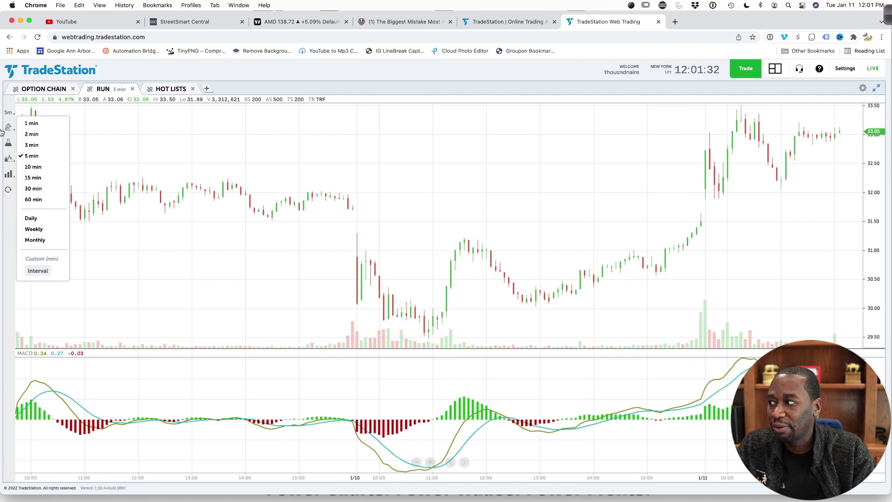
{"action": "left_click", "coordinate": [9, 117]}
{"action": "left_click", "coordinate": [9, 116]}
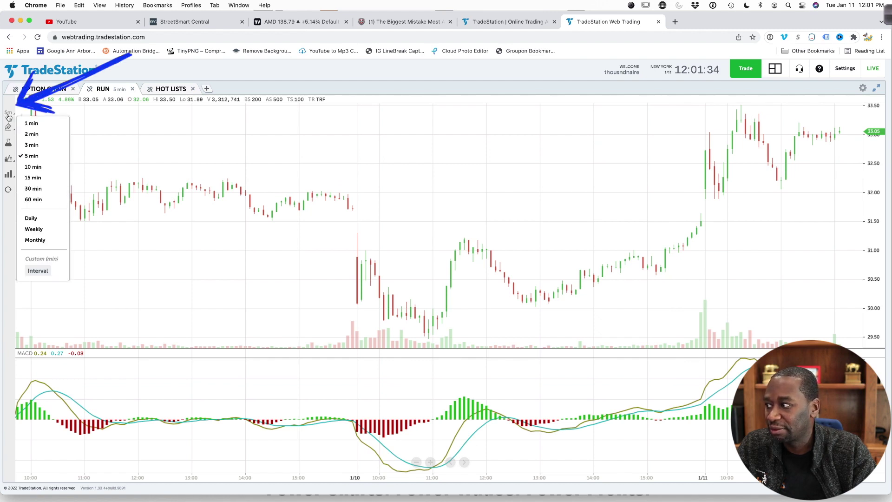
{"action": "left_click", "coordinate": [31, 145]}
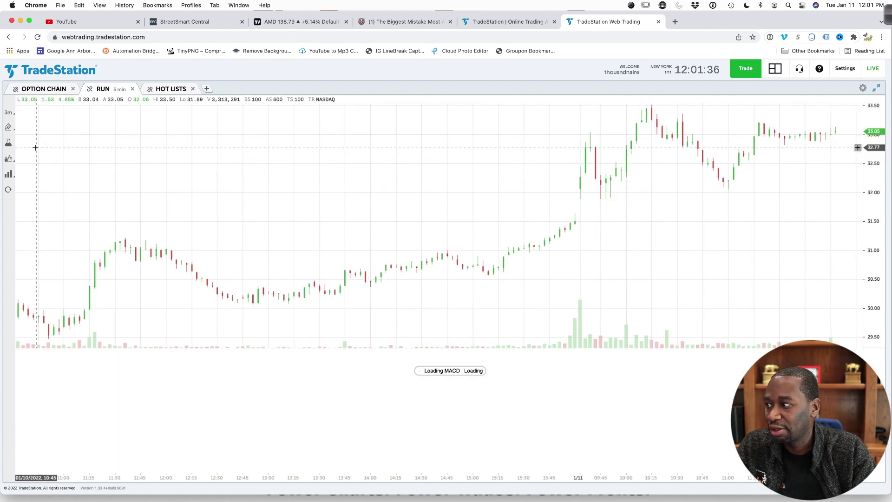
{"action": "left_click", "coordinate": [8, 115]}
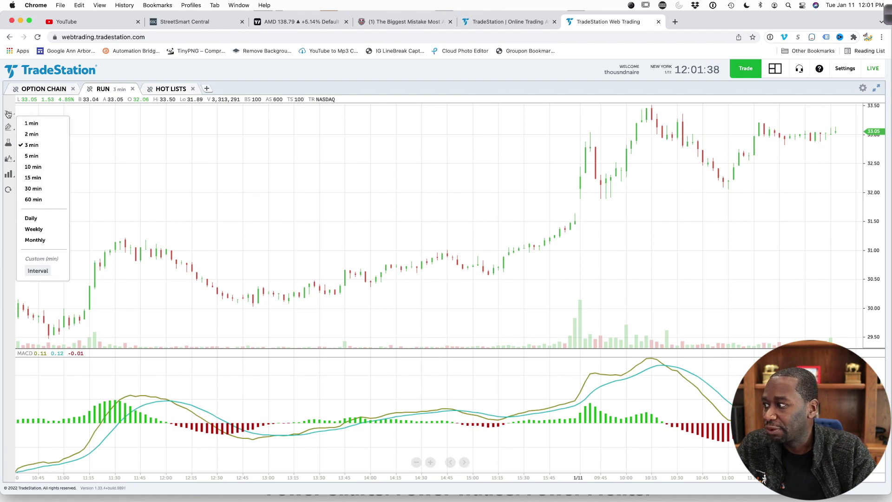
{"action": "left_click", "coordinate": [42, 219]}
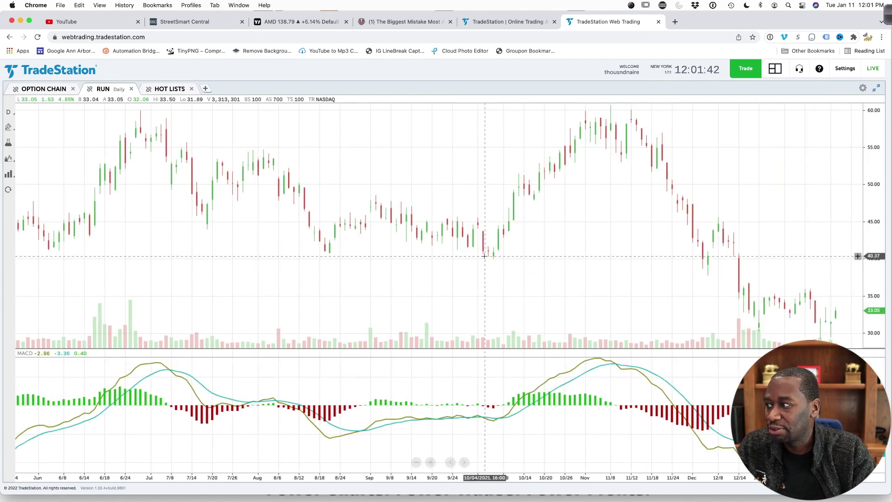
{"action": "scroll", "coordinate": [483, 256], "scroll_direction": "up", "scroll_amount": 3}
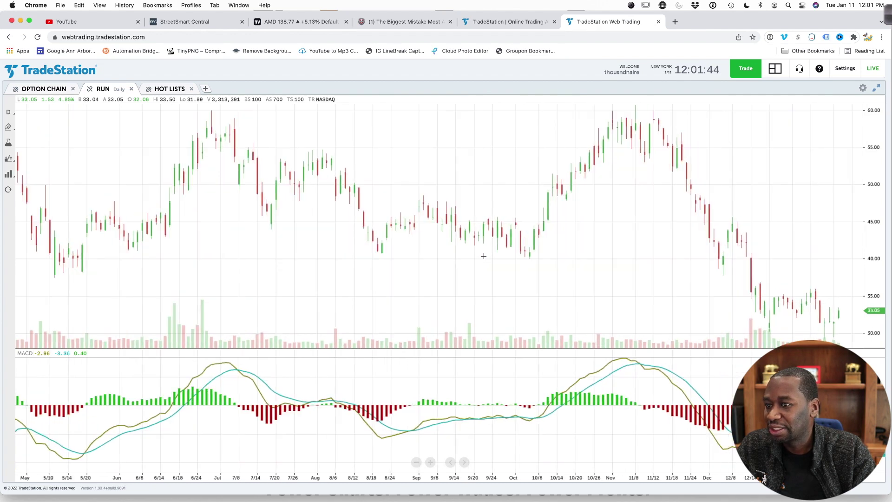
{"action": "scroll", "coordinate": [642, 219], "scroll_direction": "down", "scroll_amount": 4}
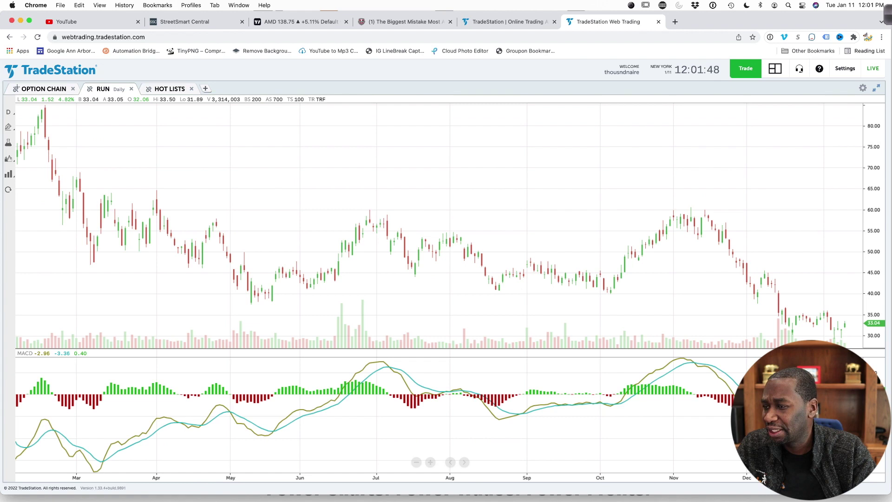
Step: Draw horizontal lines on the RUN daily chart: resistance near 58 and support near 37
{"action": "left_click", "coordinate": [9, 127]}
{"action": "left_click", "coordinate": [26, 139]}
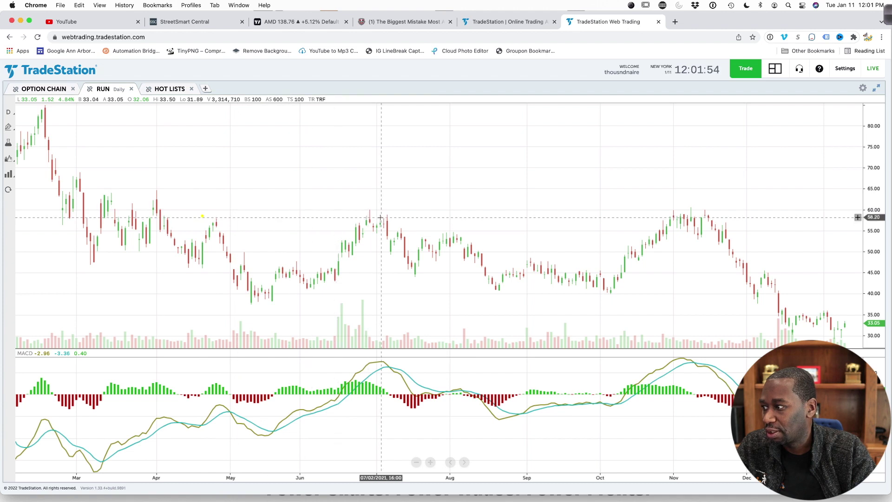
{"action": "left_click_drag", "start_coordinate": [202, 215], "coordinate": [785, 219]}
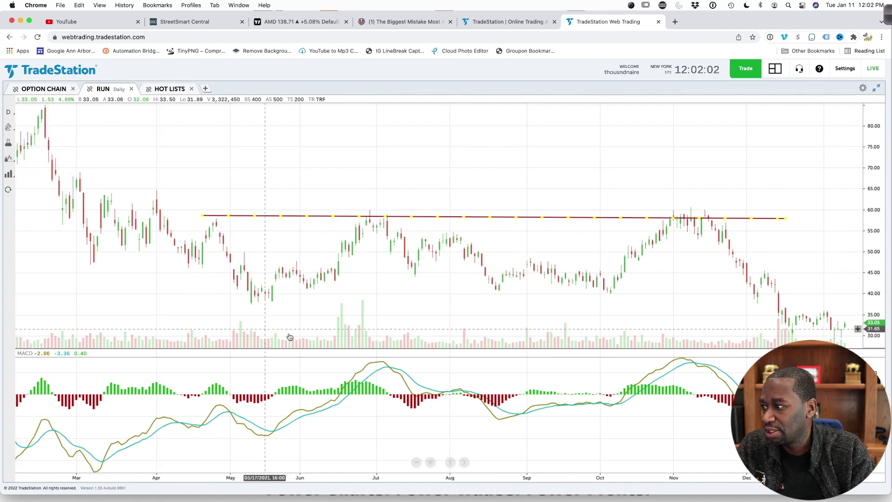
{"action": "mouse_move", "coordinate": [237, 305]}
{"action": "left_mouse_down"}
{"action": "mouse_move", "coordinate": [748, 298]}
{"action": "mouse_move", "coordinate": [789, 305]}
{"action": "left_mouse_up"}
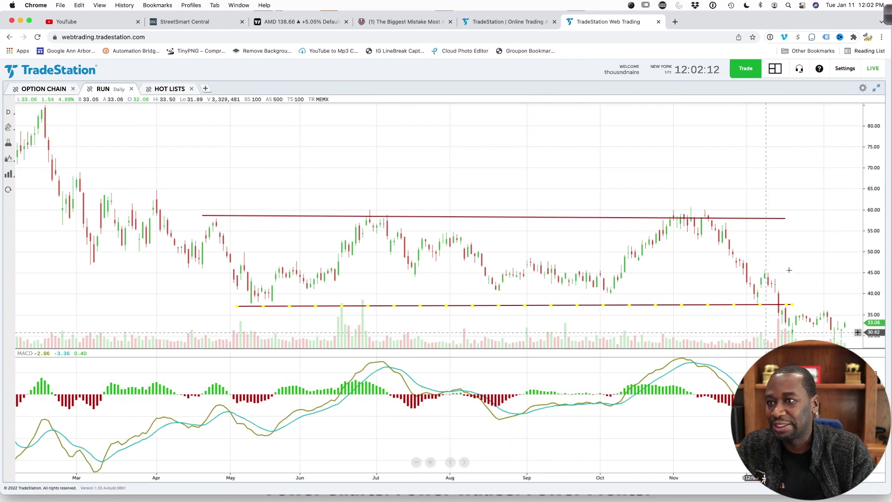
Step: Restore the chart from maximized, then delete MACD from the Applied studies and confirm with Ok
{"action": "left_click", "coordinate": [876, 91]}
{"action": "left_click", "coordinate": [642, 218]}
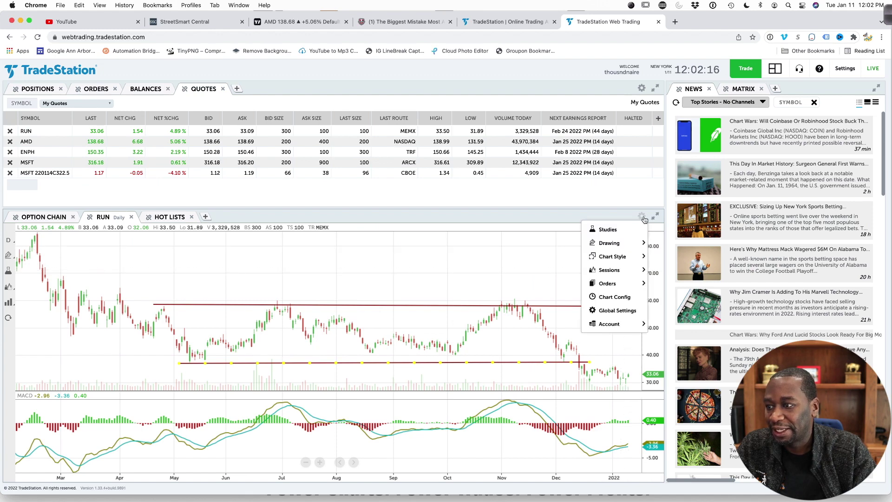
{"action": "mouse_move", "coordinate": [622, 248]}
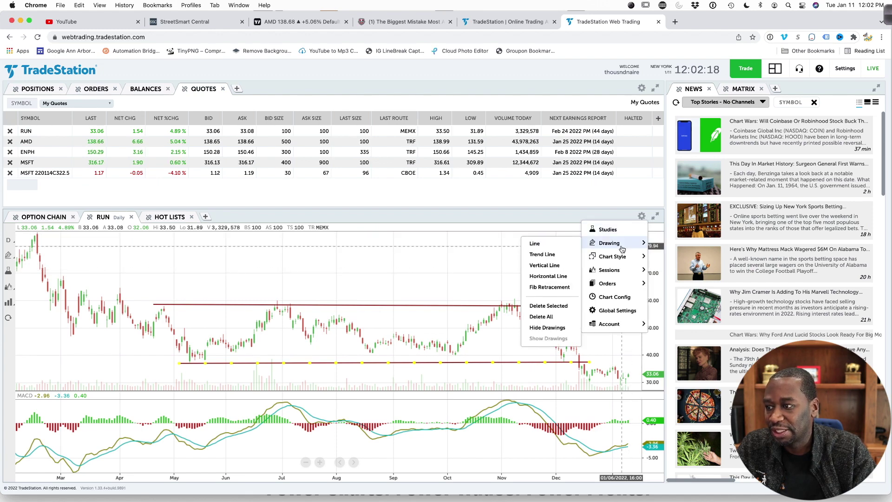
{"action": "left_click", "coordinate": [623, 229]}
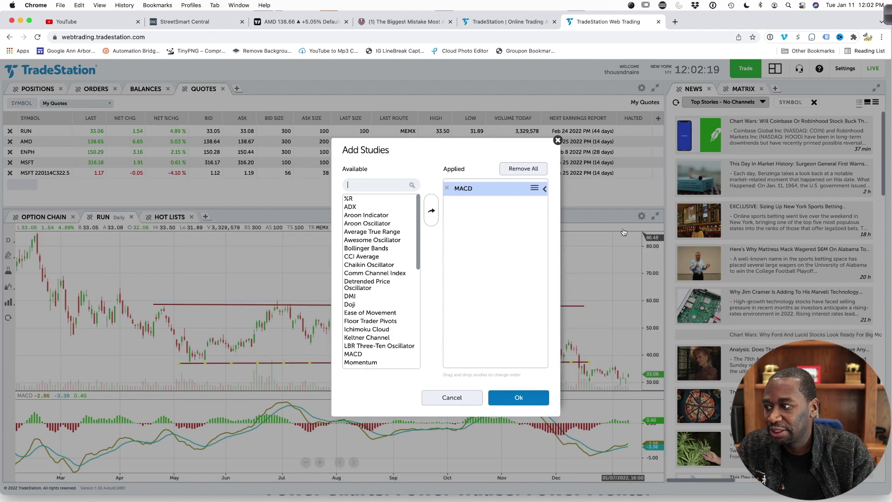
{"action": "left_click", "coordinate": [492, 189]}
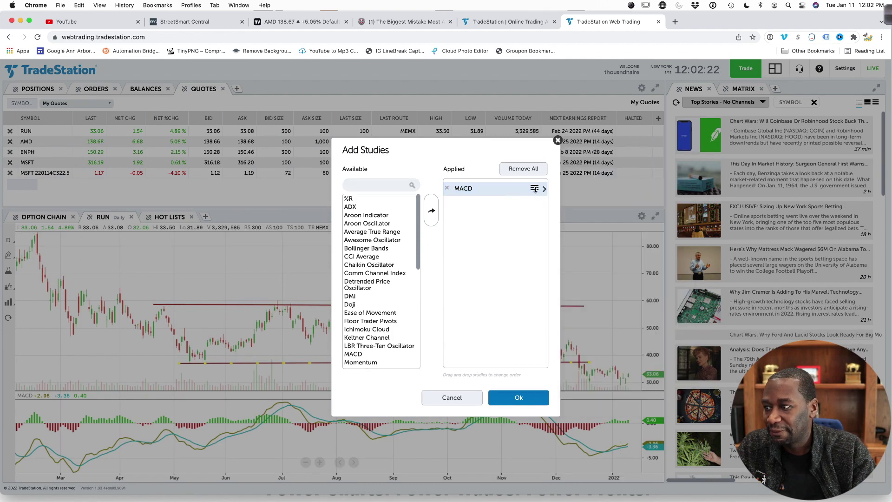
{"action": "left_click", "coordinate": [448, 189]}
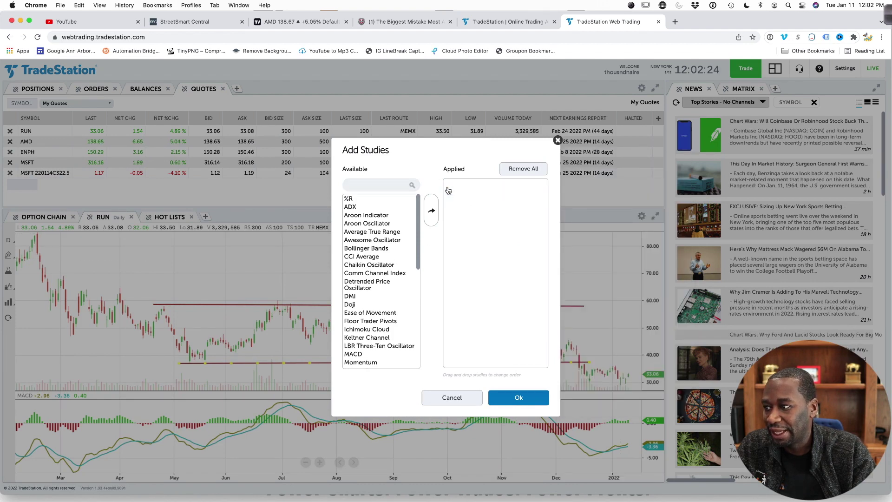
{"action": "left_click", "coordinate": [515, 397]}
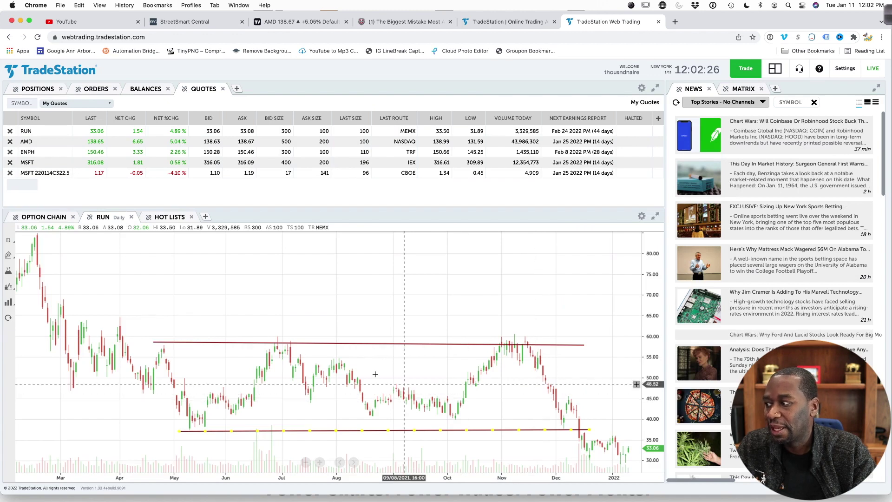
Step: Try the RUN chart as OHLC bars and then as an area chart
{"action": "left_click", "coordinate": [9, 303]}
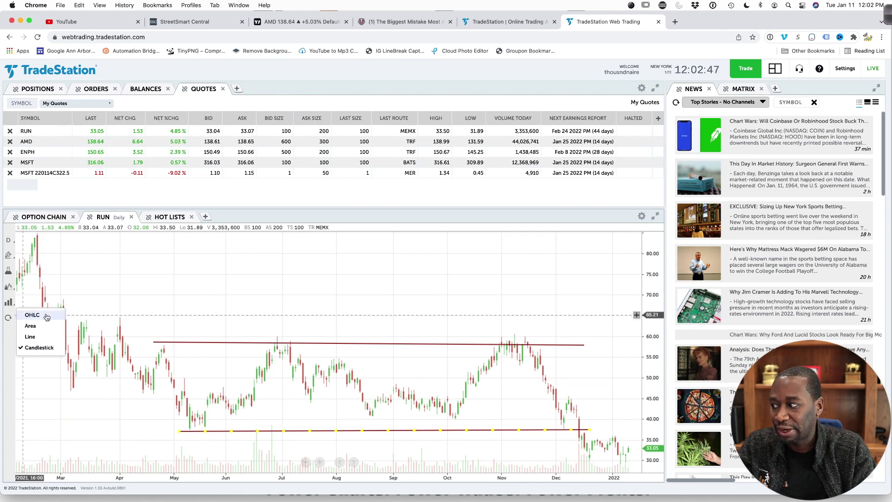
{"action": "left_click", "coordinate": [7, 306]}
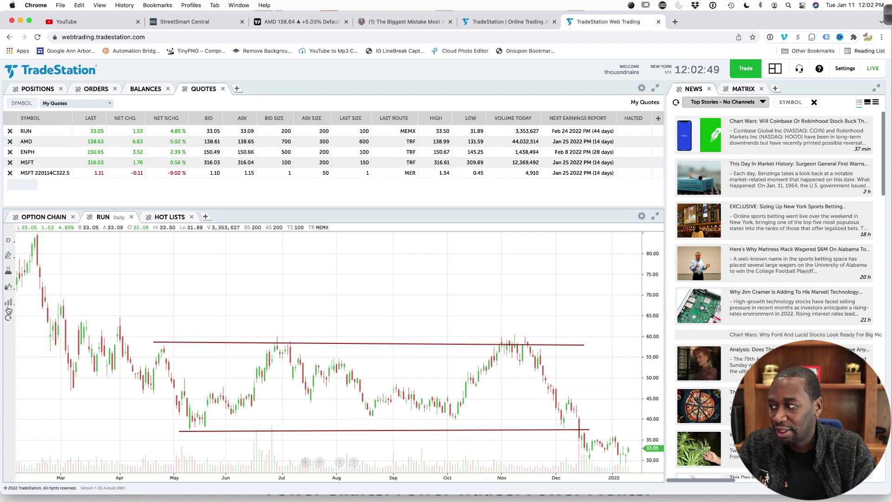
{"action": "left_click", "coordinate": [9, 305]}
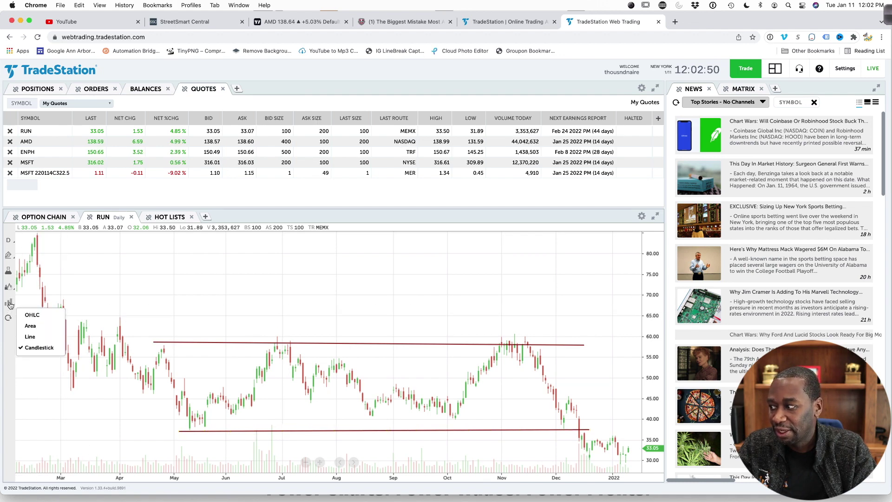
{"action": "left_click", "coordinate": [32, 320]}
{"action": "left_click", "coordinate": [9, 304]}
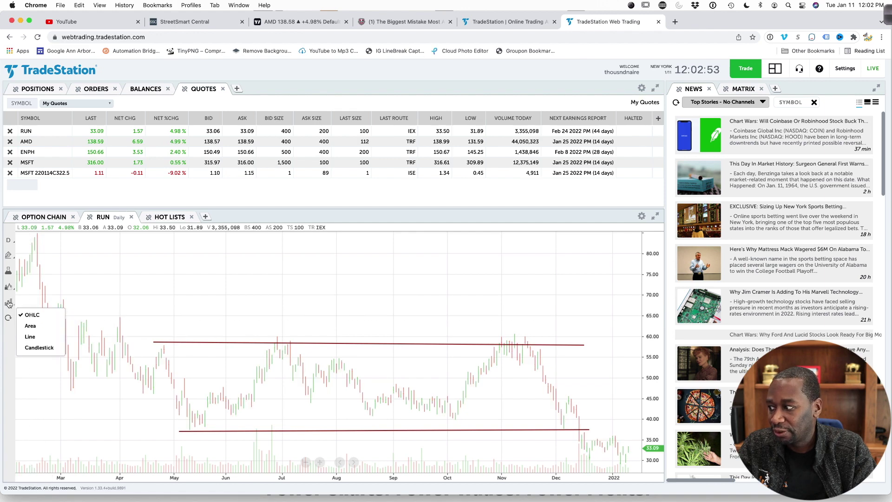
{"action": "left_click", "coordinate": [32, 325]}
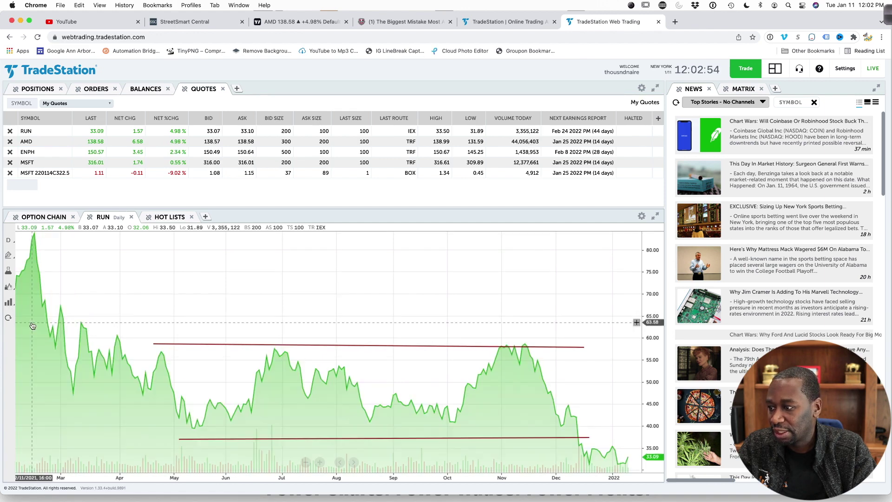
Step: Switch the RUN chart to a line, return it to candlesticks, and show the empty option chain
{"action": "left_click", "coordinate": [8, 303]}
{"action": "left_click", "coordinate": [29, 336]}
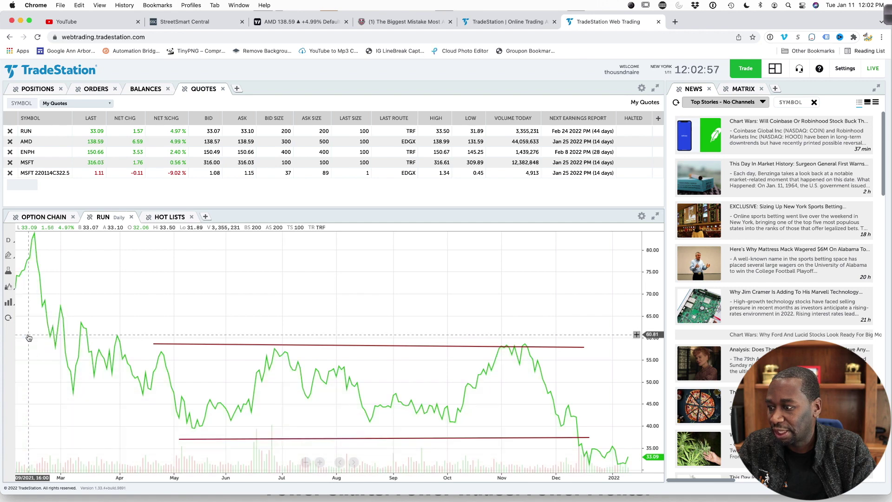
{"action": "left_click", "coordinate": [8, 303]}
{"action": "left_click", "coordinate": [35, 347]}
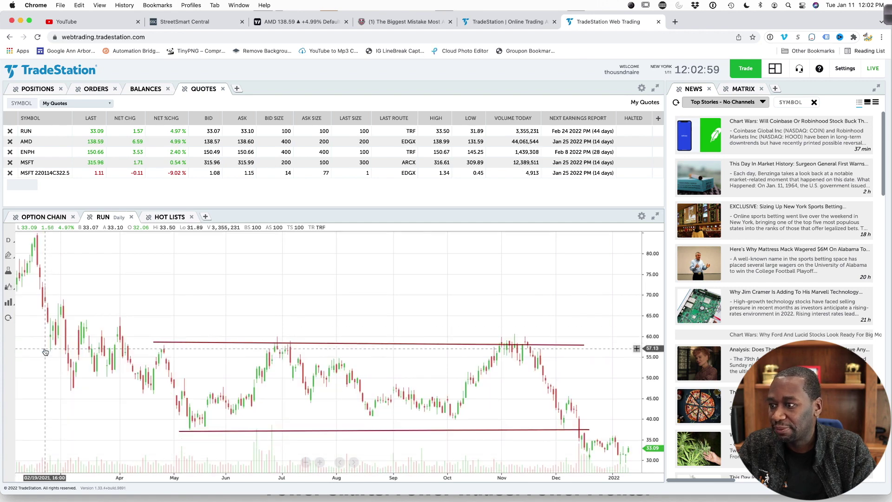
{"action": "left_click", "coordinate": [34, 221]}
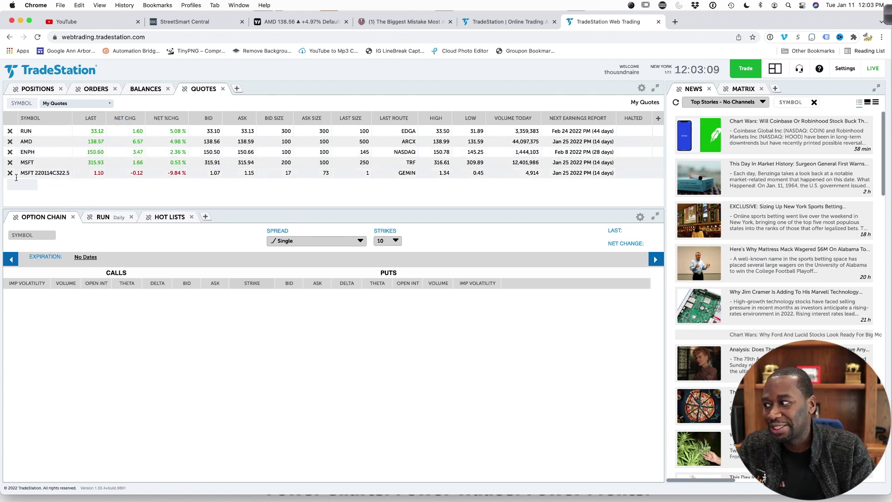
Step: Enter MSFT as the option chain symbol and leave the Spread strategy on Single
{"action": "left_click", "coordinate": [25, 234]}
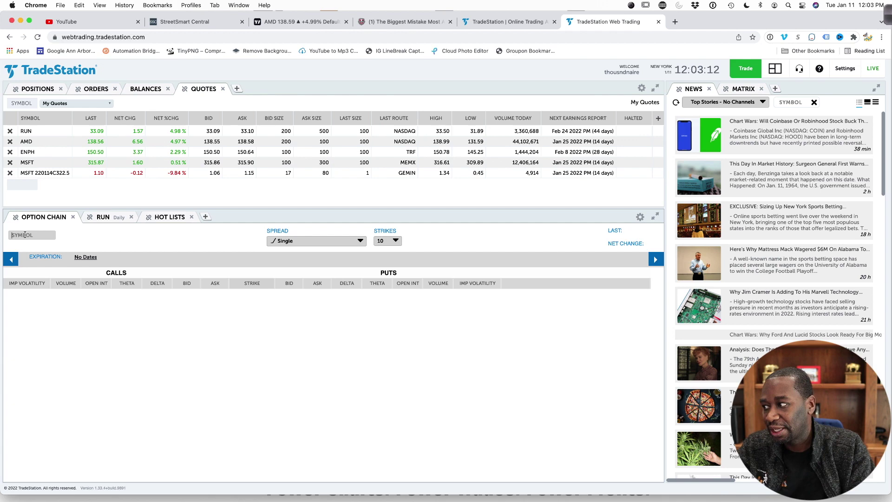
{"action": "type", "text": "MSFT"}
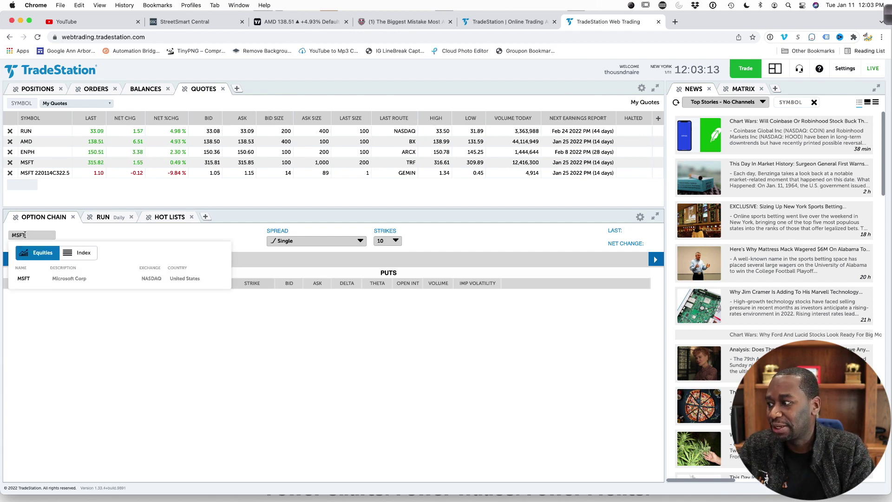
{"action": "key", "text": "Return"}
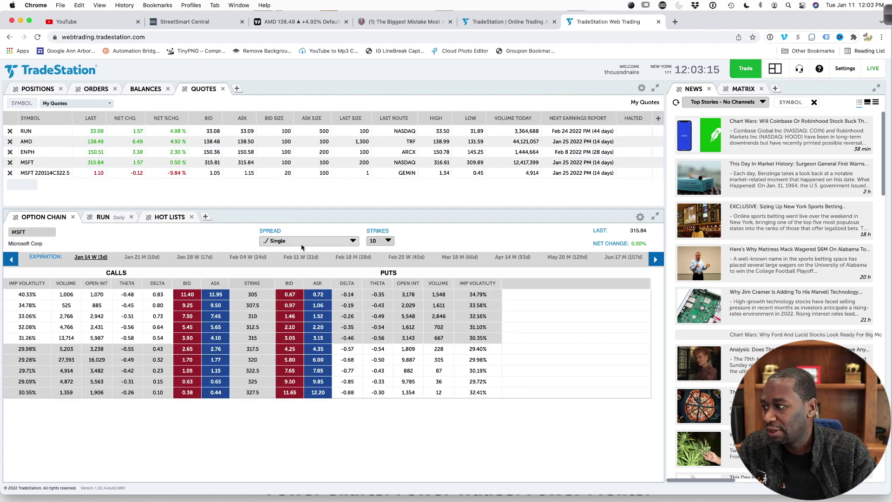
{"action": "left_click", "coordinate": [351, 242]}
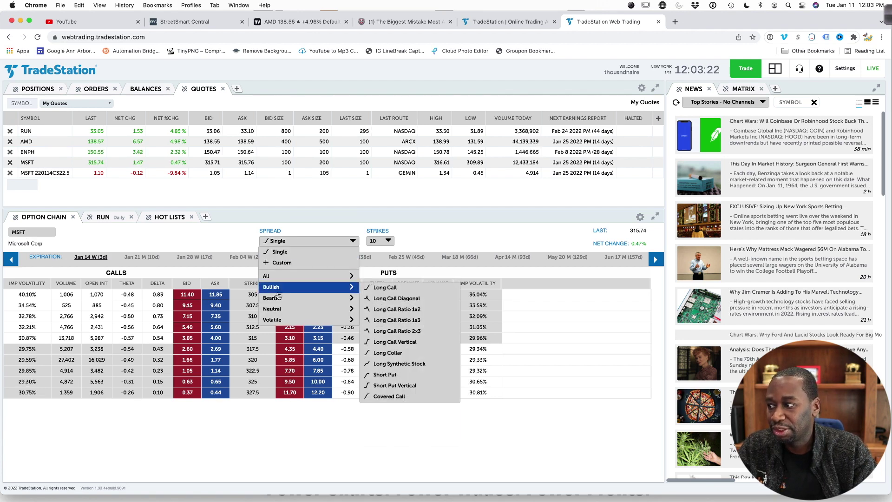
{"action": "mouse_move", "coordinate": [279, 310]}
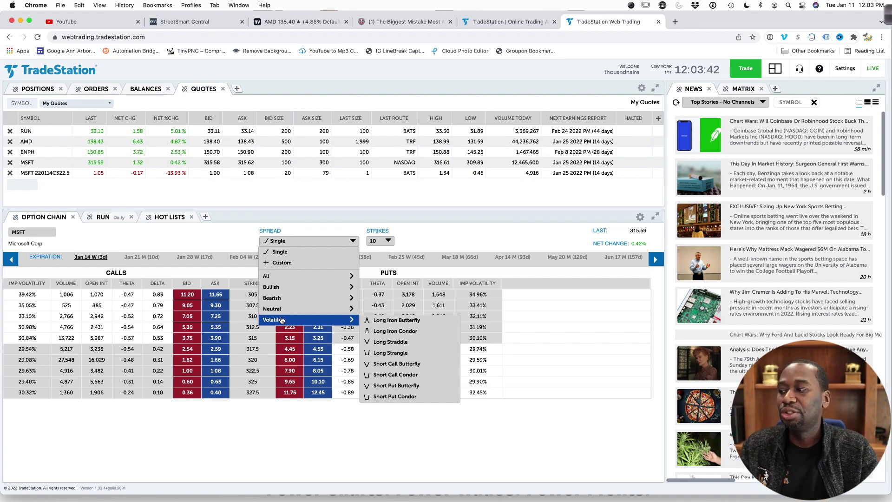
{"action": "left_click", "coordinate": [288, 242]}
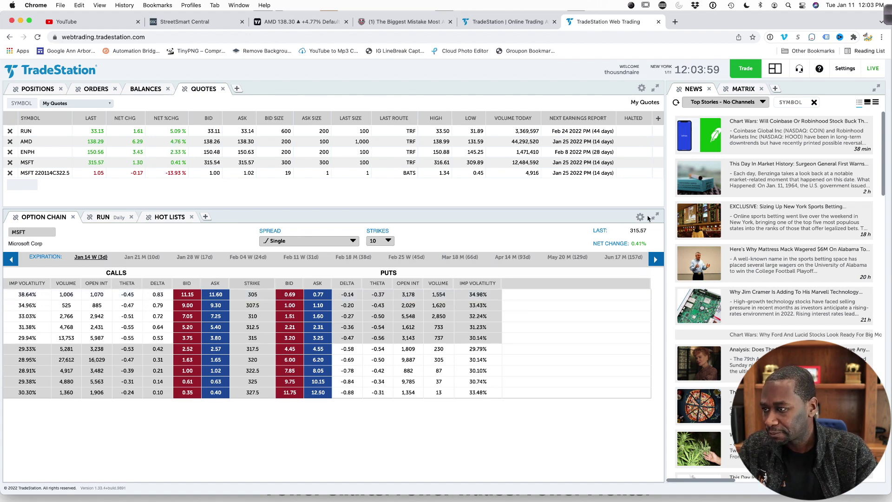
Step: Replace RUN with MSFT in the daily chart, then return to the MSFT option chain
{"action": "left_click", "coordinate": [103, 217]}
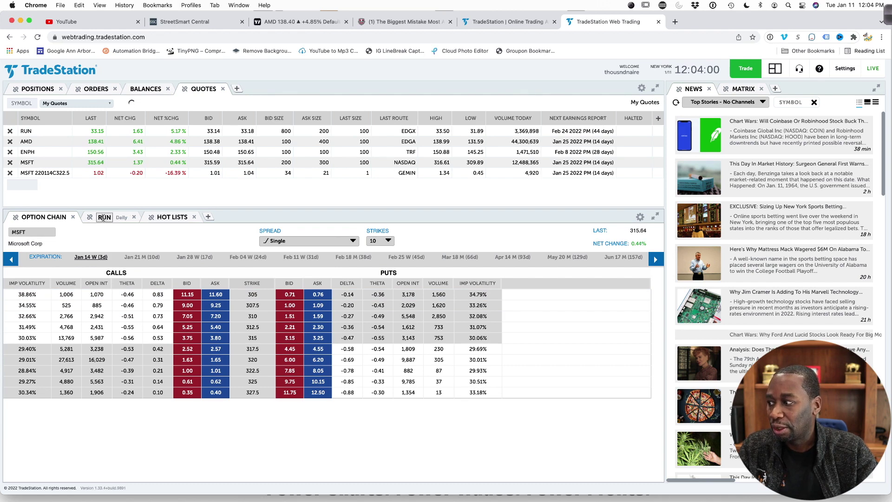
{"action": "left_click", "coordinate": [51, 217]}
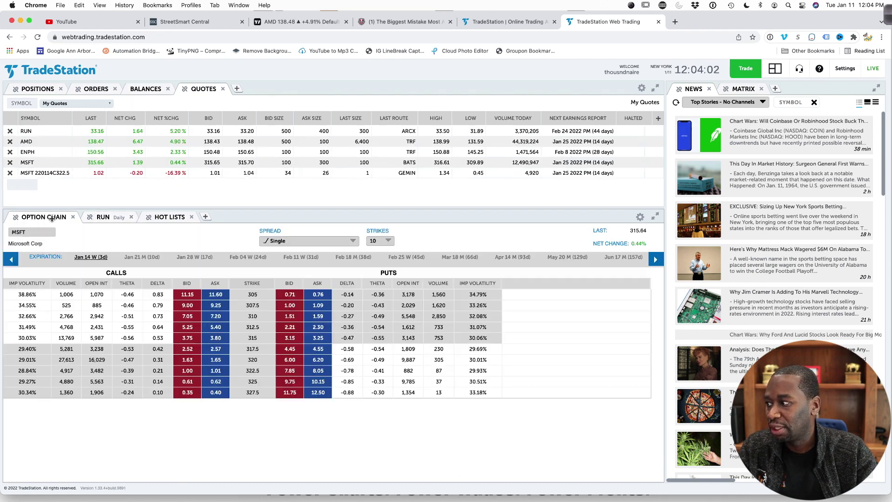
{"action": "left_click", "coordinate": [38, 232]}
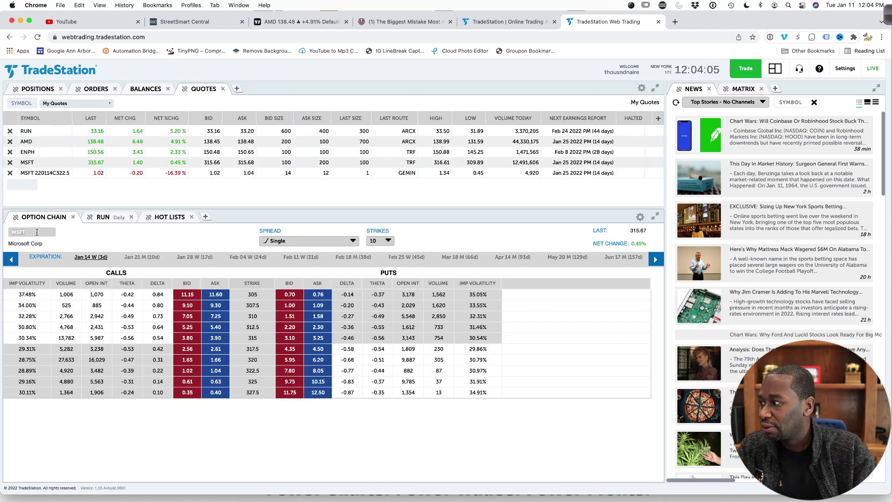
{"action": "left_click", "coordinate": [103, 217]}
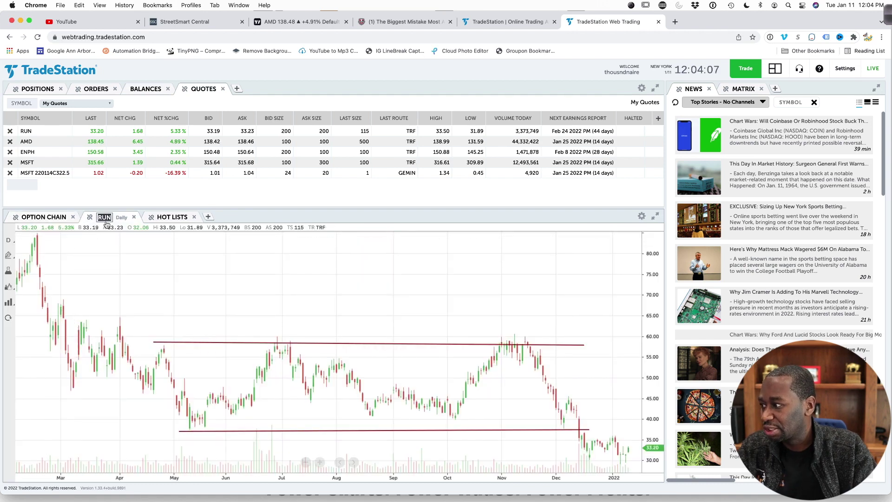
{"action": "type", "text": "MSFT"}
{"action": "key", "text": "Return"}
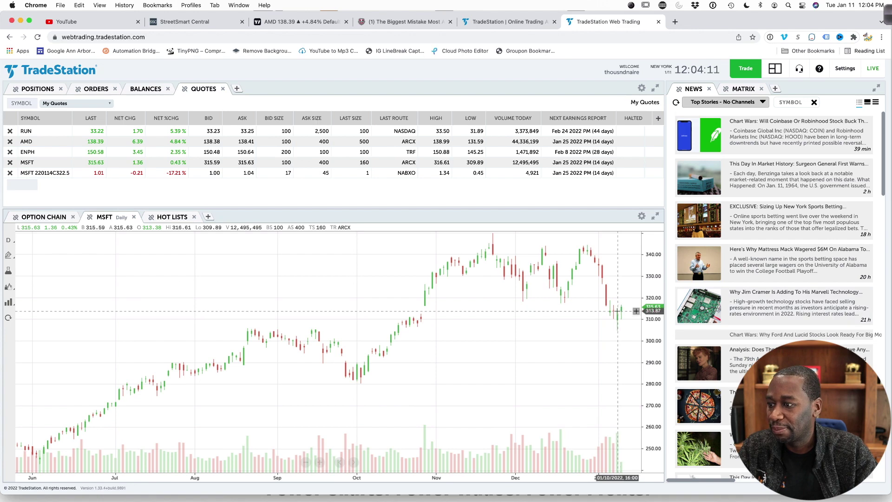
{"action": "left_click", "coordinate": [50, 217]}
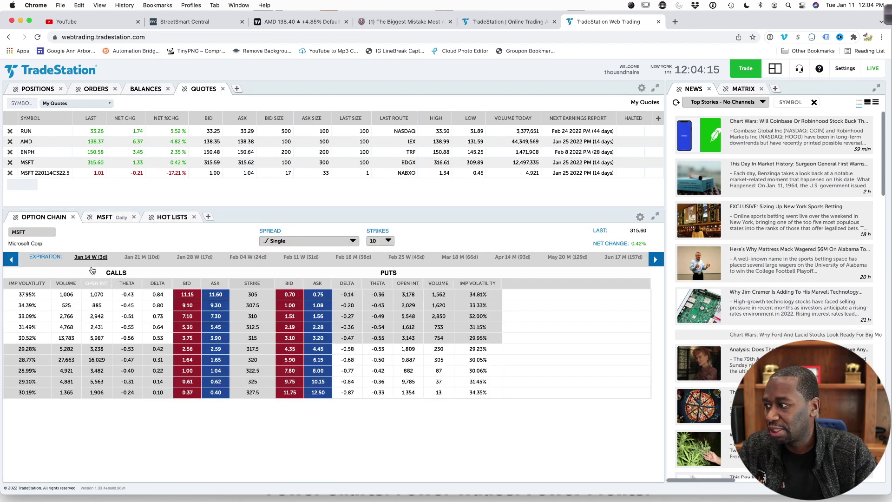
Step: Set Hot Lists to Equities, ALL exchanges, Price Lists and $ Gainers - 1 Day
{"action": "left_click", "coordinate": [105, 216]}
{"action": "left_click", "coordinate": [178, 217]}
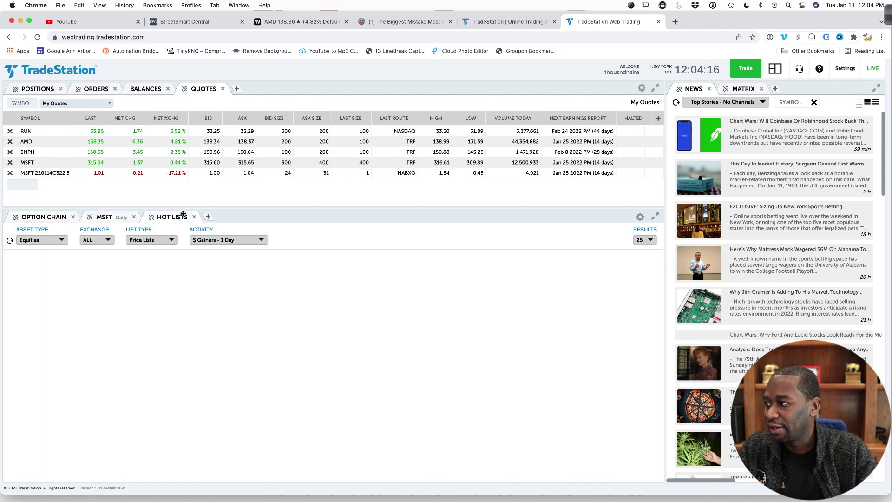
{"action": "left_click", "coordinate": [54, 241]}
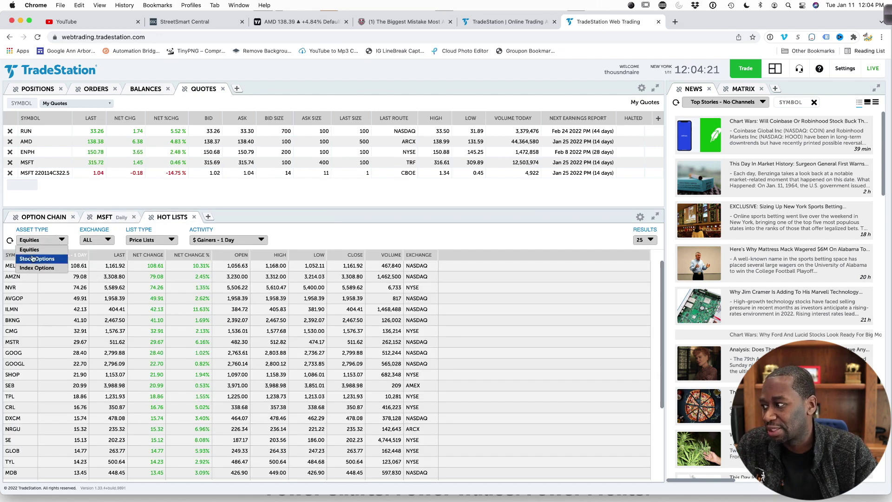
{"action": "left_click", "coordinate": [59, 249]}
{"action": "left_click", "coordinate": [108, 241]}
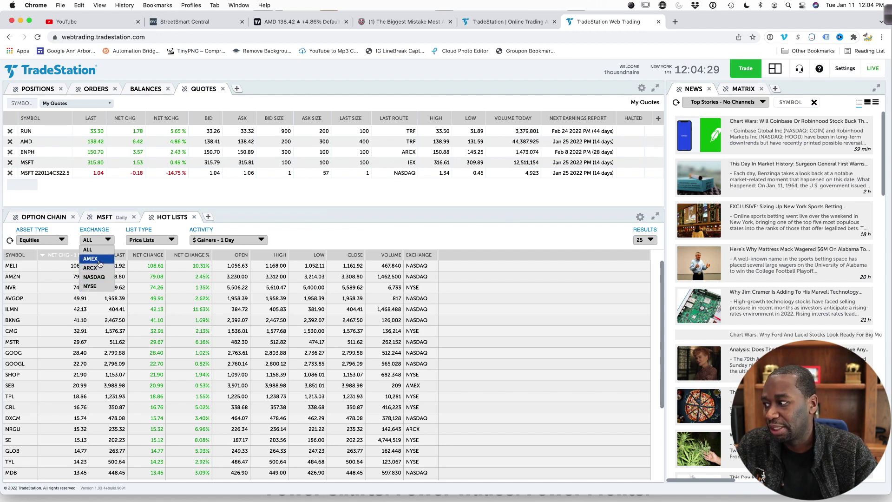
{"action": "left_click", "coordinate": [104, 250]}
{"action": "left_click", "coordinate": [172, 241]}
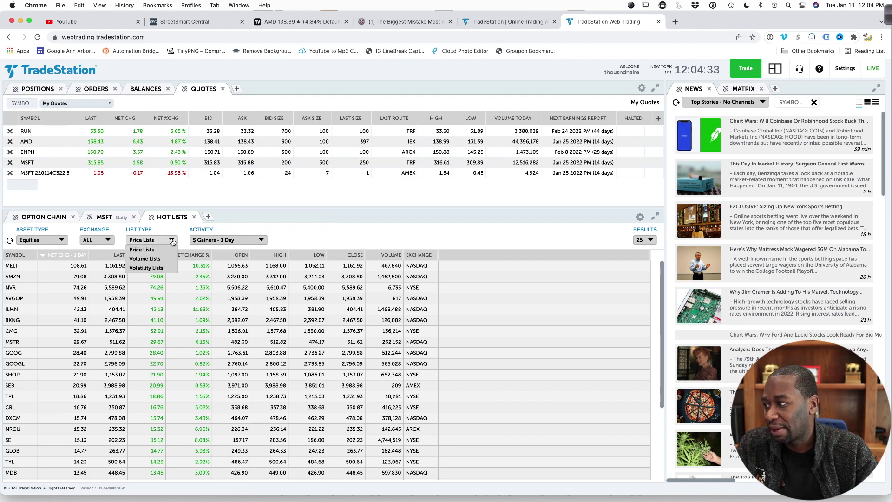
{"action": "left_click", "coordinate": [172, 241]}
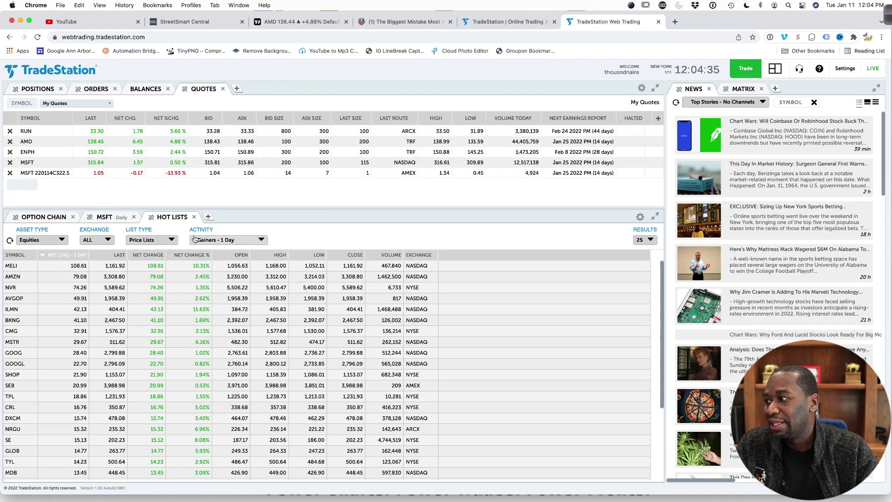
{"action": "left_click", "coordinate": [263, 243]}
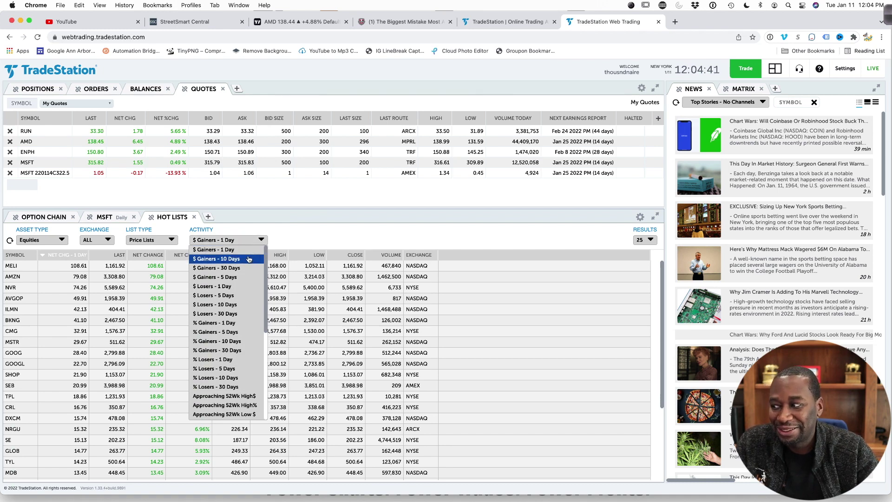
{"action": "left_click", "coordinate": [233, 250]}
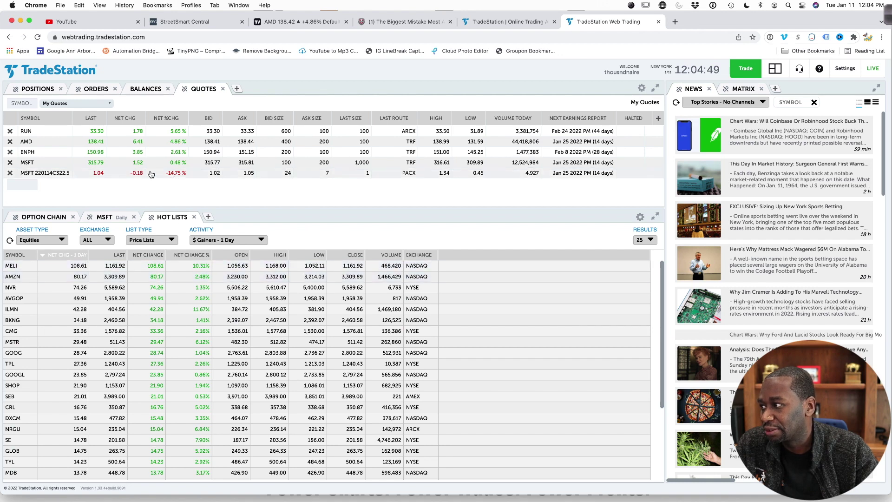
Step: Load MELI into the daily chart in place of MSFT
{"action": "left_click", "coordinate": [101, 217]}
{"action": "type", "text": "MELI"}
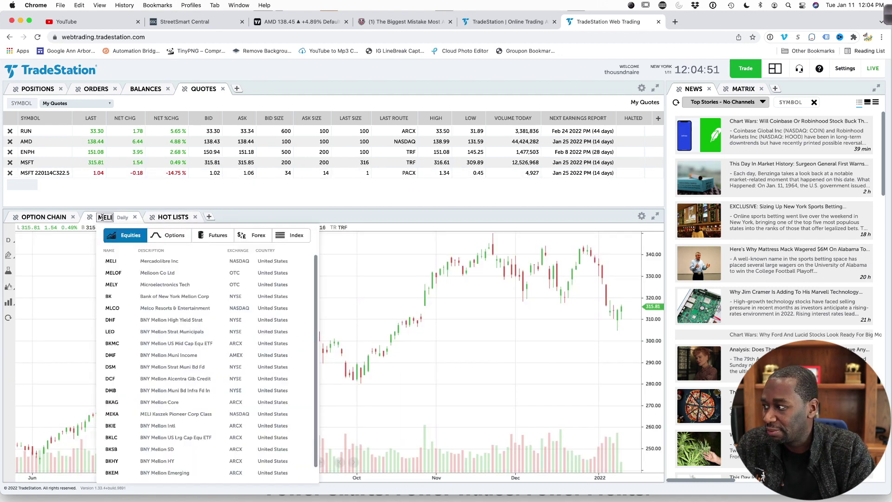
{"action": "key", "text": "Return"}
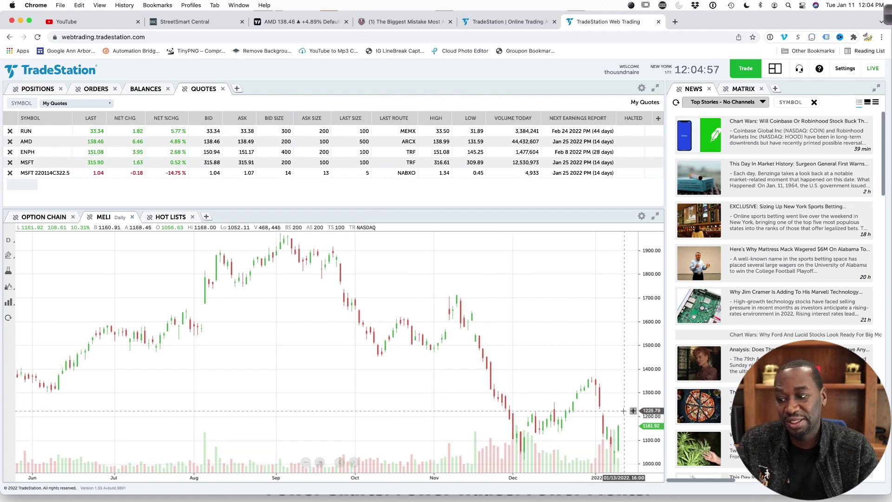
{"action": "scroll", "coordinate": [623, 410], "scroll_direction": "down", "scroll_amount": 2}
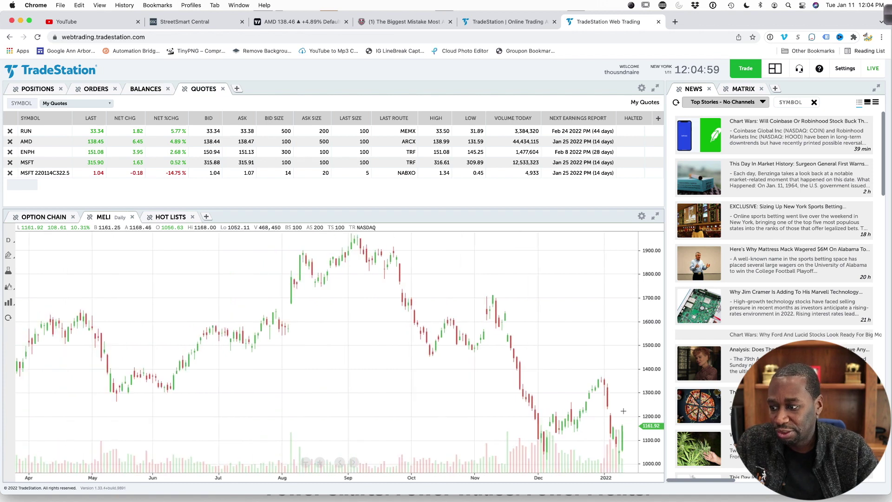
{"action": "scroll", "coordinate": [623, 411], "scroll_direction": "down", "scroll_amount": 2}
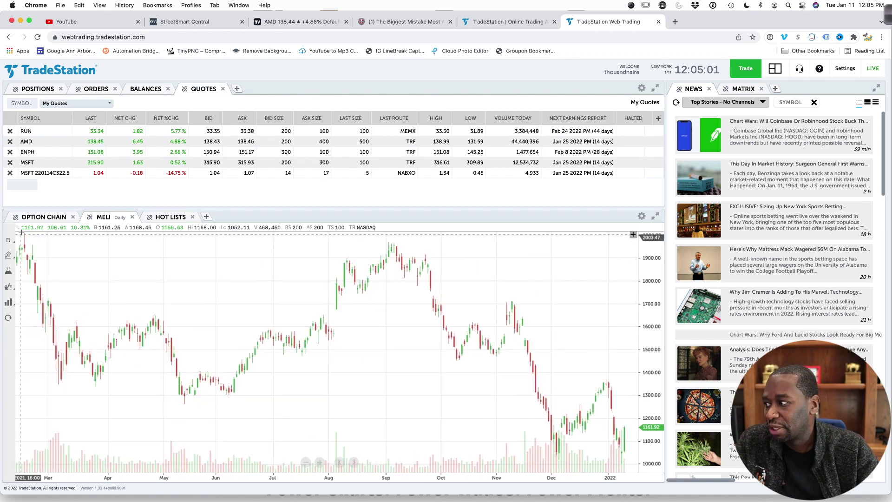
Step: Load the MELI option chain, leaving the panels beside News unchanged
{"action": "left_click", "coordinate": [31, 218]}
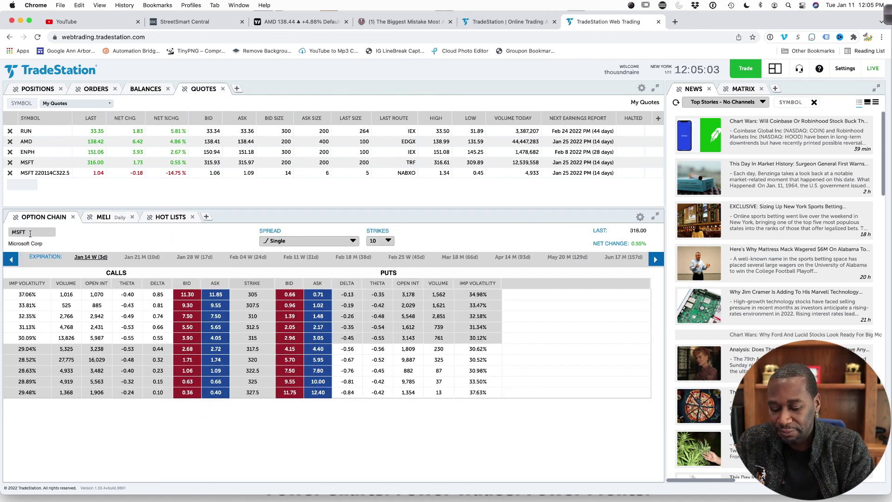
{"action": "type", "text": "MELI"}
{"action": "key", "text": "Return"}
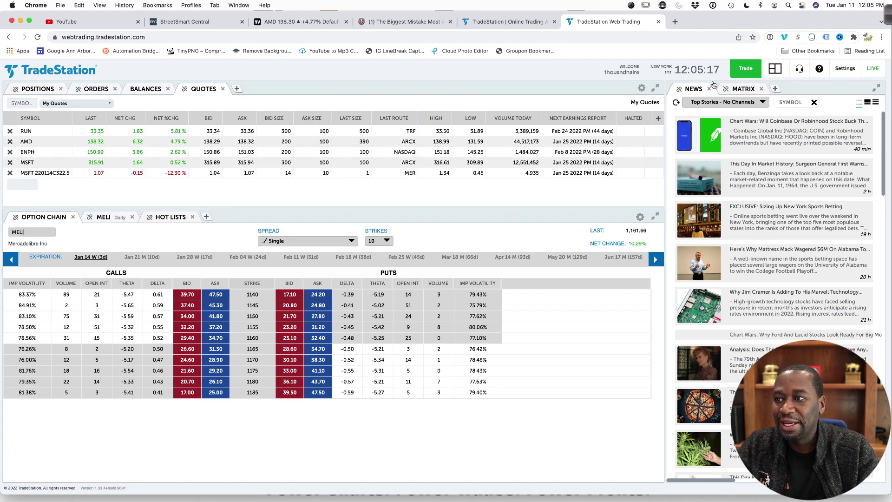
{"action": "left_click", "coordinate": [774, 89]}
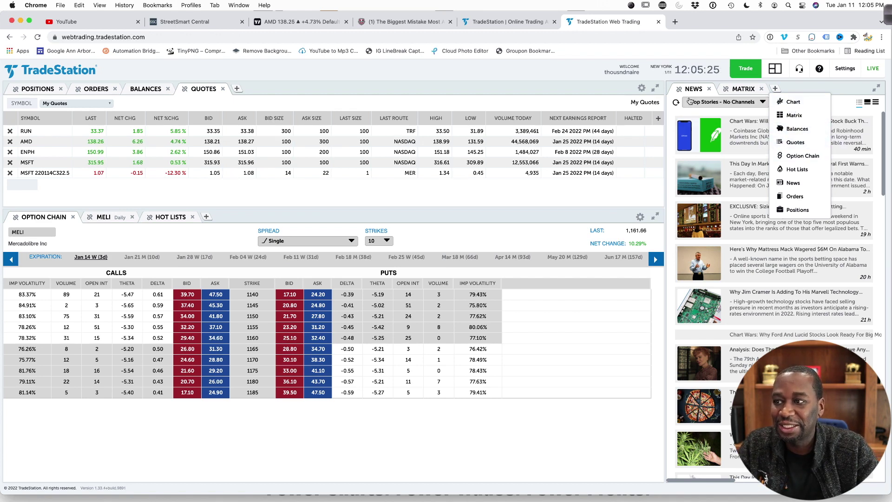
{"action": "left_click", "coordinate": [835, 89]}
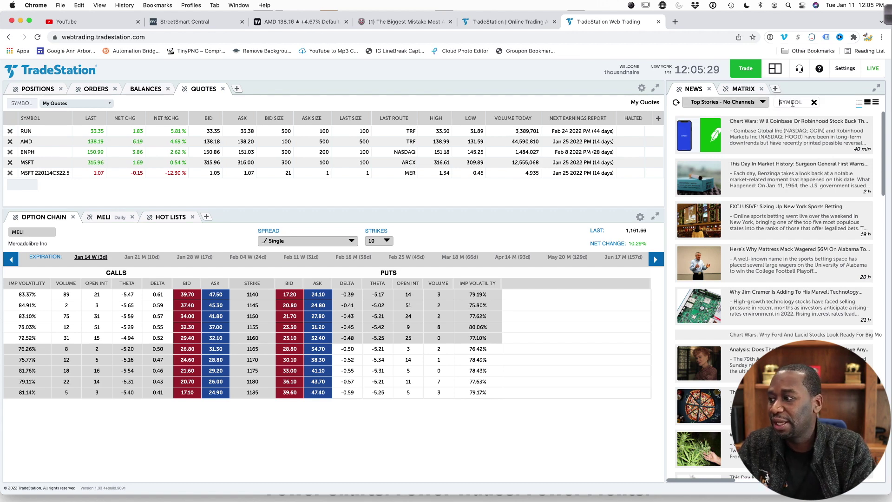
Step: Draw a flat support line near 1069 under the MELI daily chart's recent lows, then deselect it
{"action": "left_click", "coordinate": [179, 220]}
{"action": "left_click", "coordinate": [102, 217]}
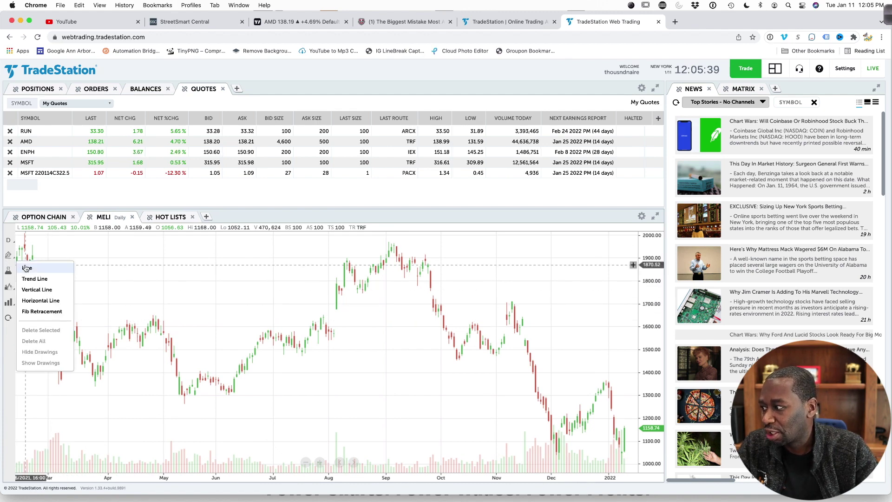
{"action": "left_click_drag", "start_coordinate": [540, 449], "coordinate": [634, 448]}
{"action": "right_click", "coordinate": [616, 434]}
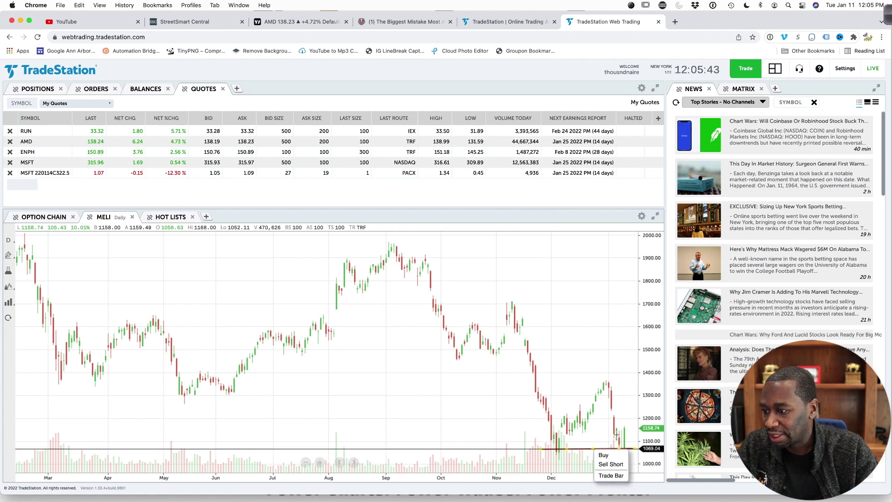
{"action": "left_click", "coordinate": [653, 428]}
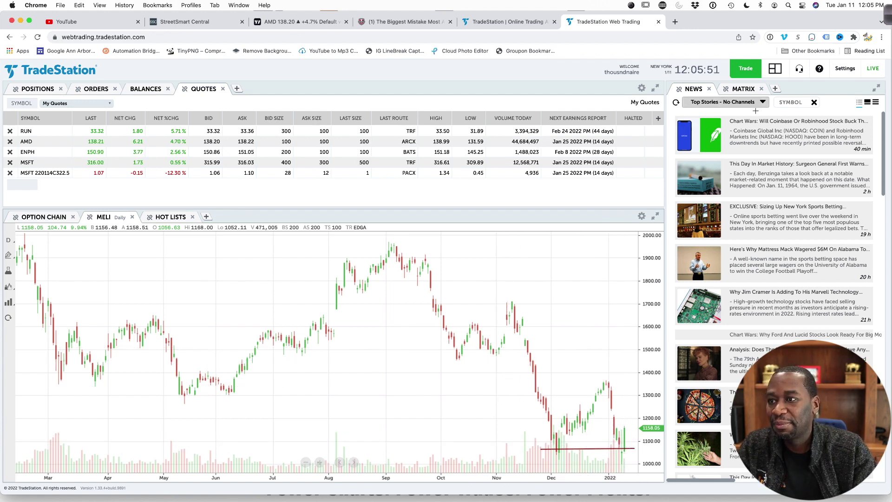
Step: Filter the News panel to MELI with All Categories - All Channels
{"action": "left_click", "coordinate": [794, 102]}
{"action": "type", "text": "MEL"}
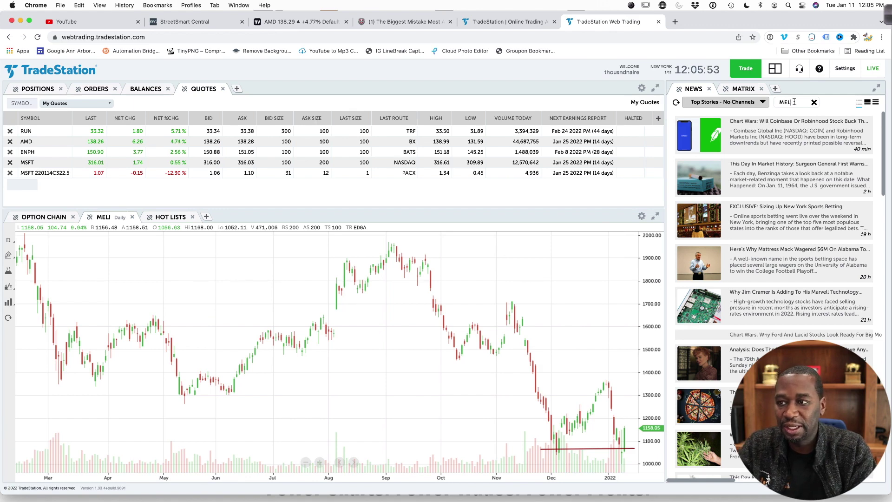
{"action": "type", "text": "I"}
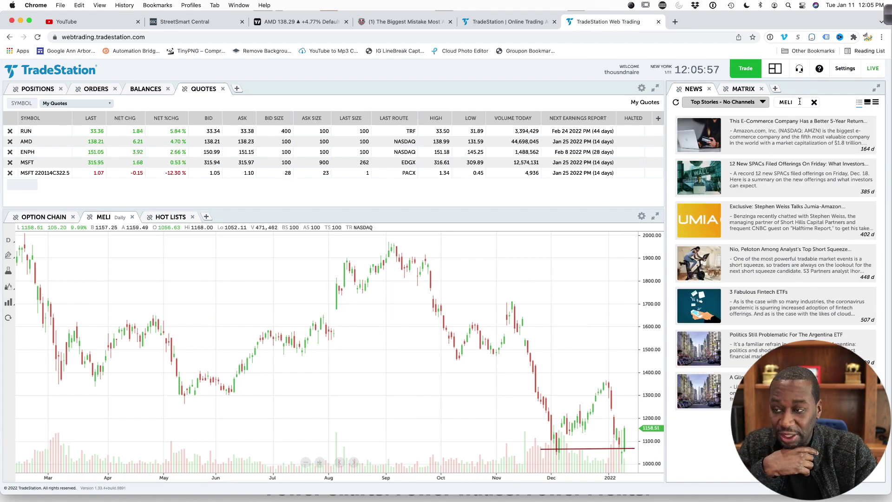
{"action": "left_click", "coordinate": [762, 103]}
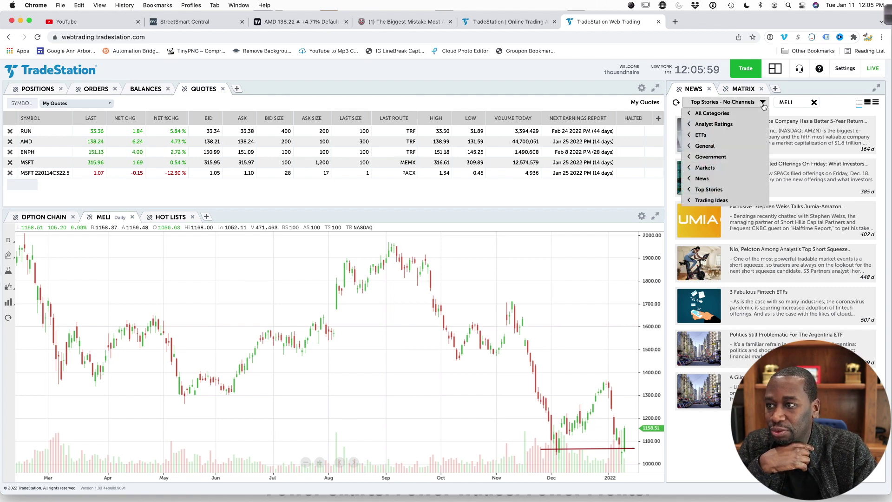
{"action": "mouse_move", "coordinate": [732, 117]}
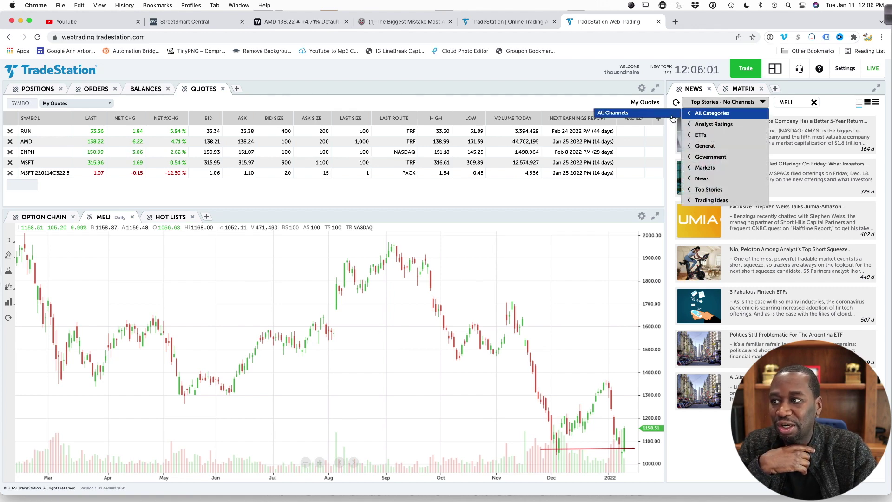
{"action": "left_click", "coordinate": [732, 116]}
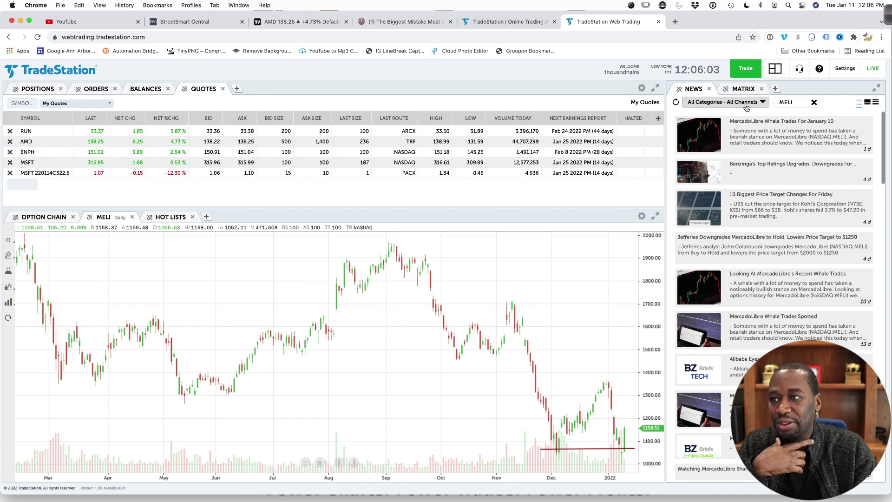
{"action": "left_click", "coordinate": [746, 105]}
{"action": "mouse_move", "coordinate": [754, 115]}
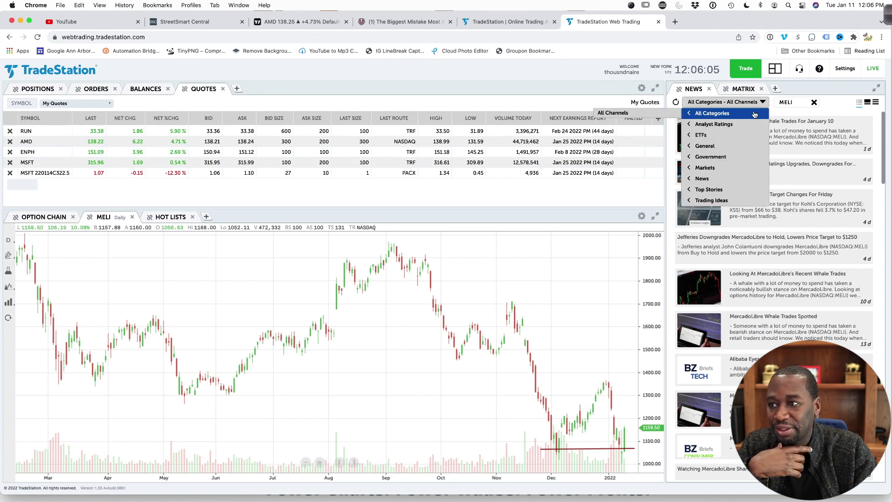
{"action": "left_click", "coordinate": [737, 115]}
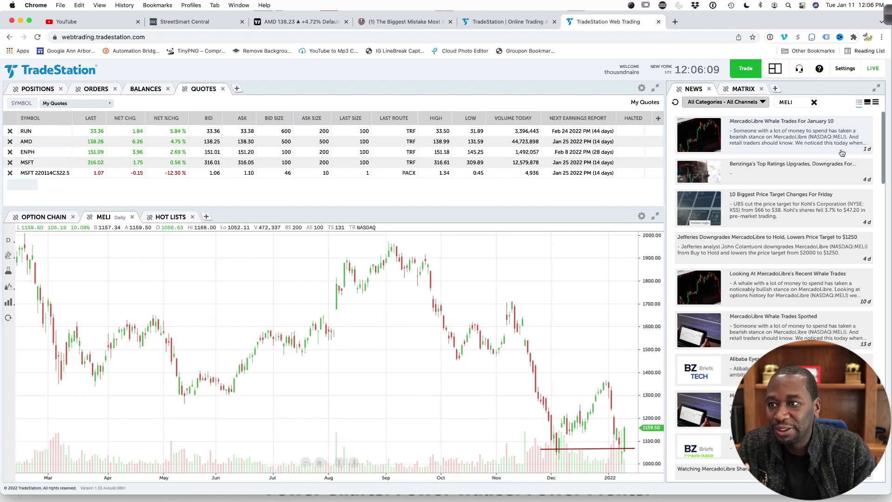
Step: Open the 'MercadoLibre Whale Trades For January 10' headline and scroll through the article
{"action": "left_click", "coordinate": [781, 136]}
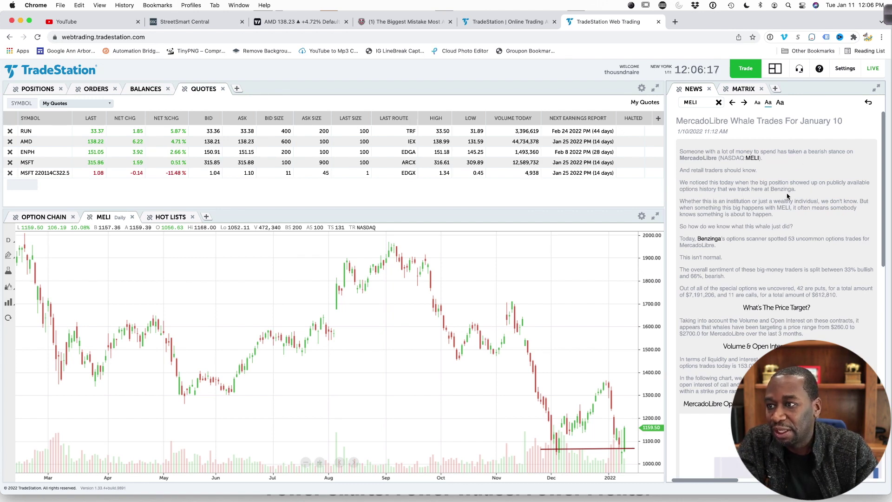
{"action": "scroll", "coordinate": [833, 185], "scroll_direction": "down", "scroll_amount": 5}
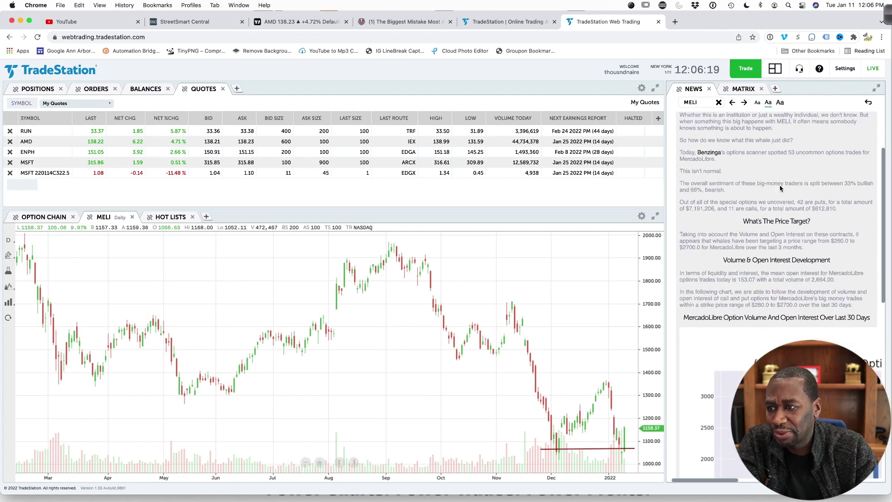
{"action": "scroll", "coordinate": [761, 202], "scroll_direction": "down", "scroll_amount": 1}
{"action": "scroll", "coordinate": [796, 207], "scroll_direction": "down", "scroll_amount": 3}
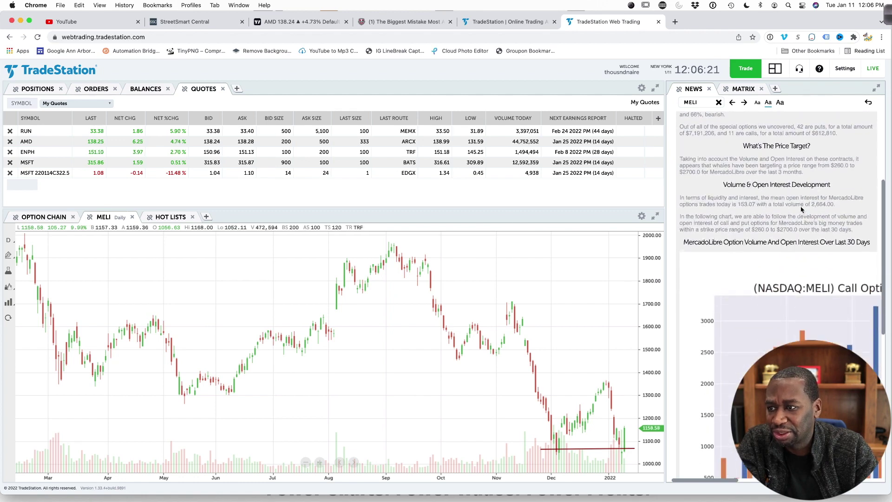
{"action": "scroll", "coordinate": [767, 197], "scroll_direction": "down", "scroll_amount": 3}
{"action": "scroll", "coordinate": [769, 197], "scroll_direction": "down", "scroll_amount": 3}
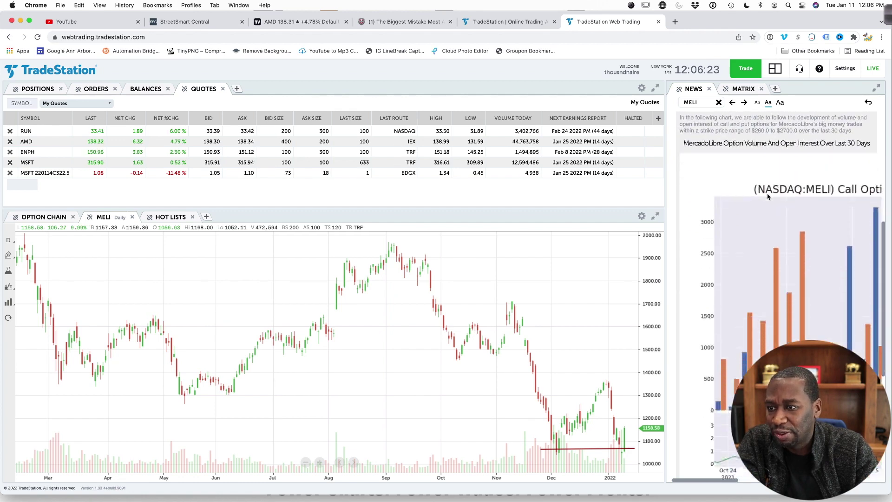
{"action": "scroll", "coordinate": [780, 198], "scroll_direction": "right", "scroll_amount": 3}
{"action": "scroll", "coordinate": [787, 198], "scroll_direction": "right", "scroll_amount": 3}
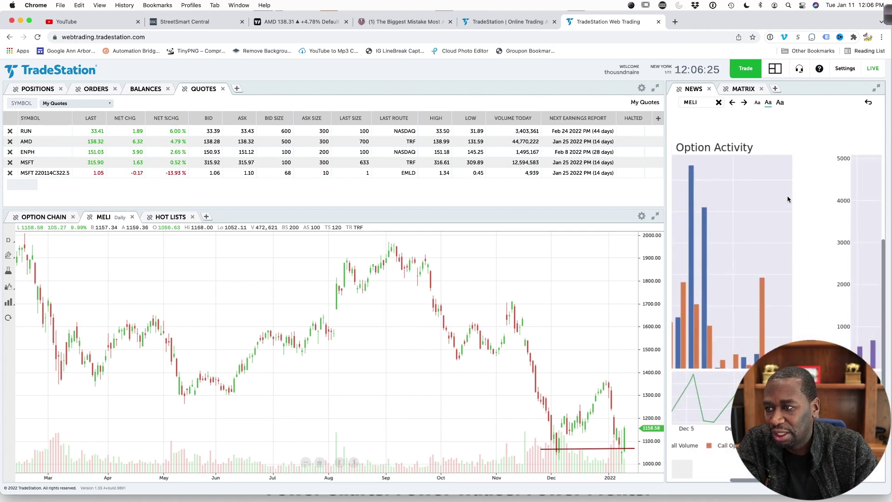
{"action": "scroll", "coordinate": [787, 199], "scroll_direction": "left", "scroll_amount": 5}
{"action": "scroll", "coordinate": [787, 199], "scroll_direction": "left", "scroll_amount": 3}
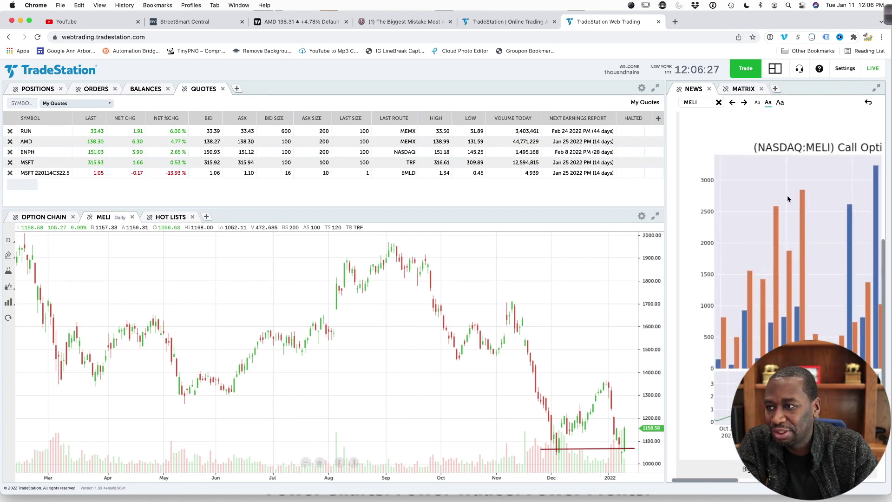
Step: Read the article with the News panel maximized, then restore the panel to its column
{"action": "left_click", "coordinate": [877, 88]}
{"action": "scroll", "coordinate": [669, 188], "scroll_direction": "up", "scroll_amount": 10}
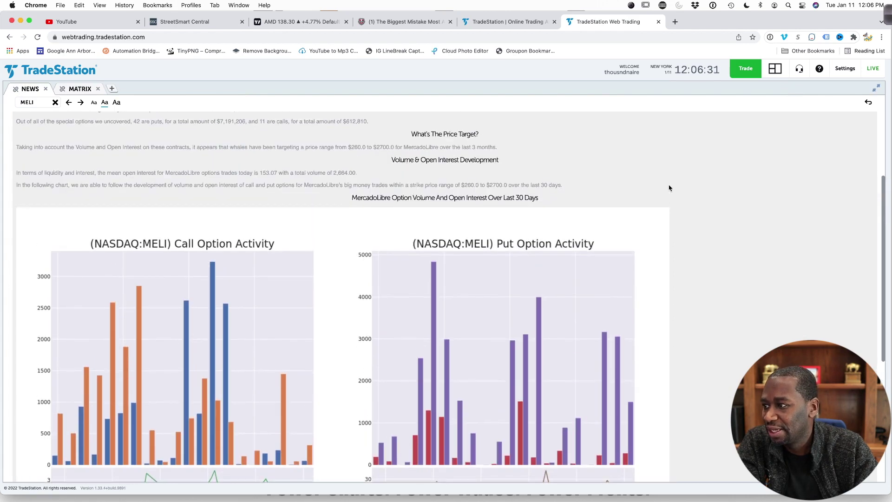
{"action": "scroll", "coordinate": [669, 188], "scroll_direction": "down", "scroll_amount": 6}
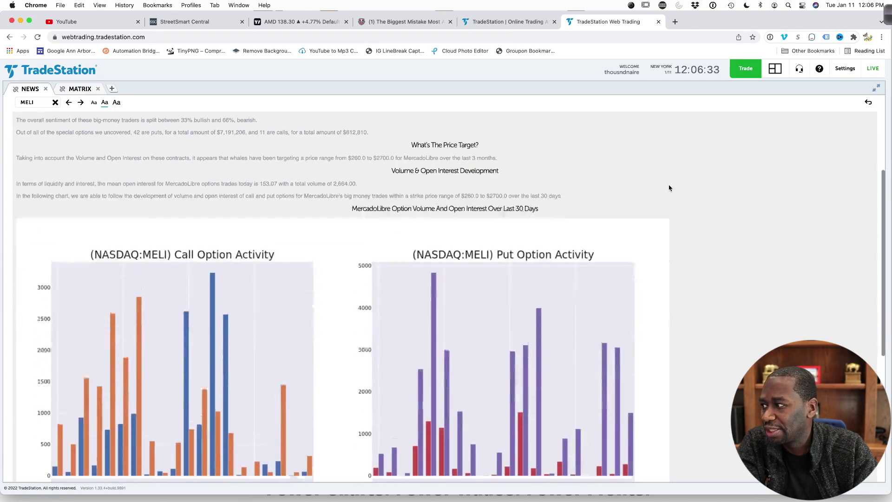
{"action": "scroll", "coordinate": [669, 188], "scroll_direction": "down", "scroll_amount": 3}
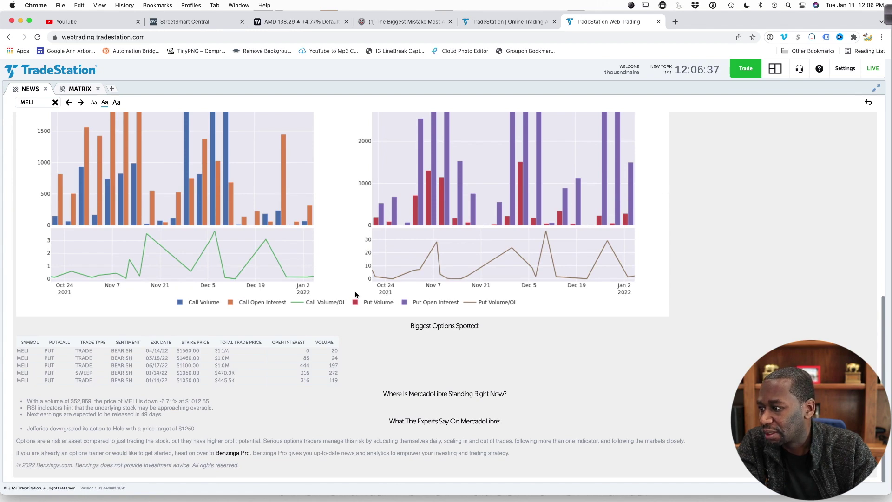
{"action": "scroll", "coordinate": [408, 349], "scroll_direction": "up", "scroll_amount": 10}
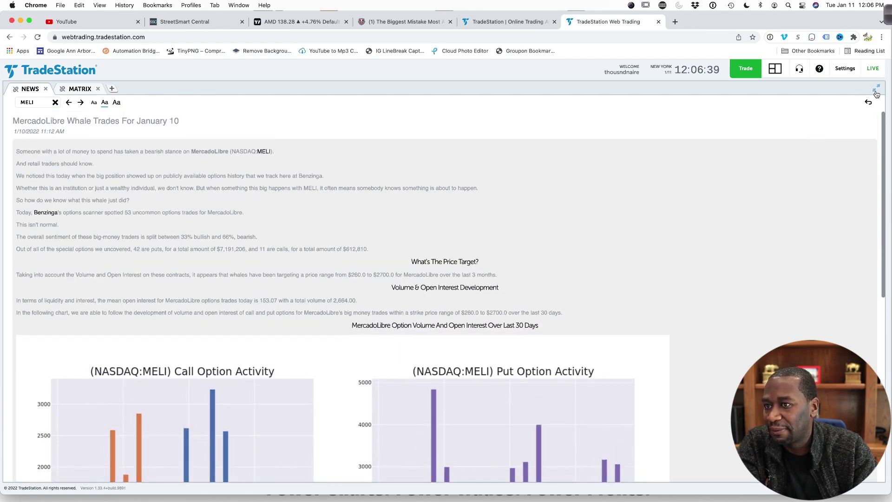
{"action": "left_click", "coordinate": [876, 89]}
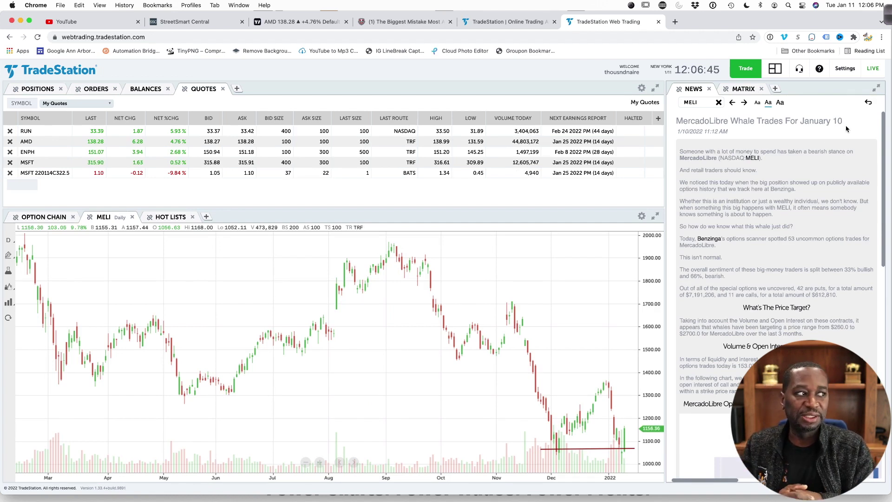
Step: Switch to the layout with News in a left column, then narrow that column
{"action": "scroll", "coordinate": [846, 129], "scroll_direction": "right", "scroll_amount": 3}
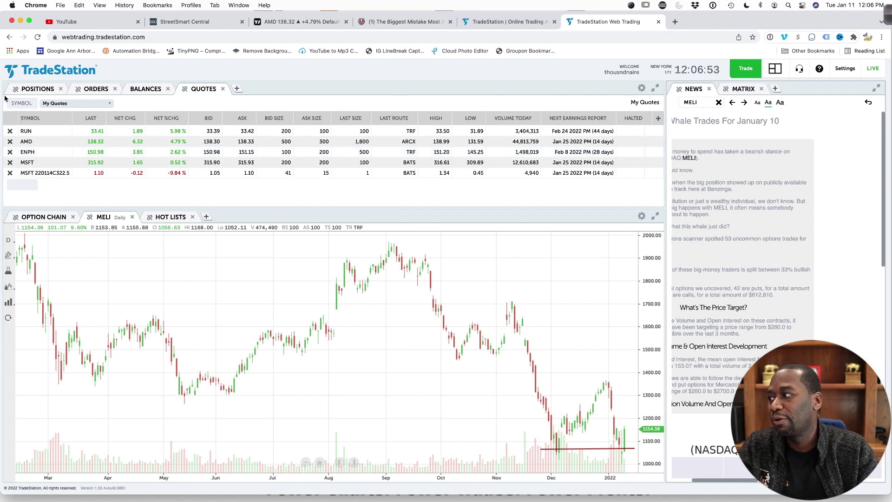
{"action": "left_click", "coordinate": [775, 70]}
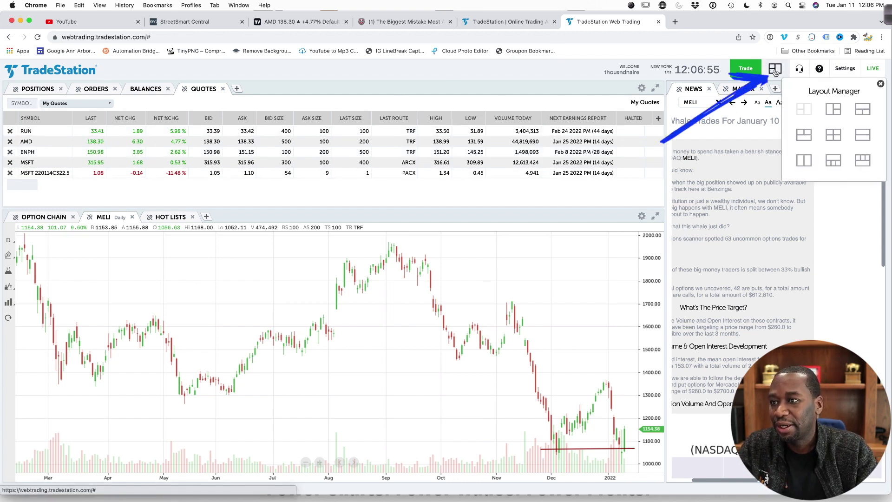
{"action": "left_click", "coordinate": [819, 115]}
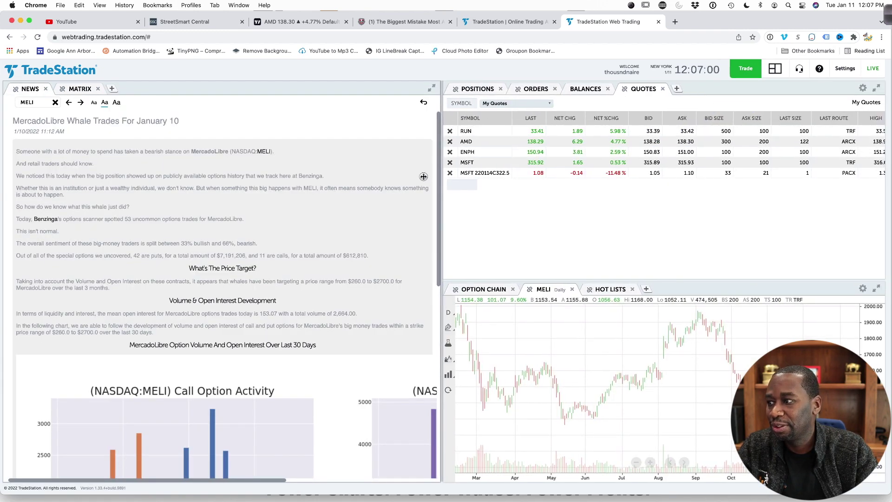
{"action": "left_click_drag", "start_coordinate": [423, 176], "coordinate": [186, 169]}
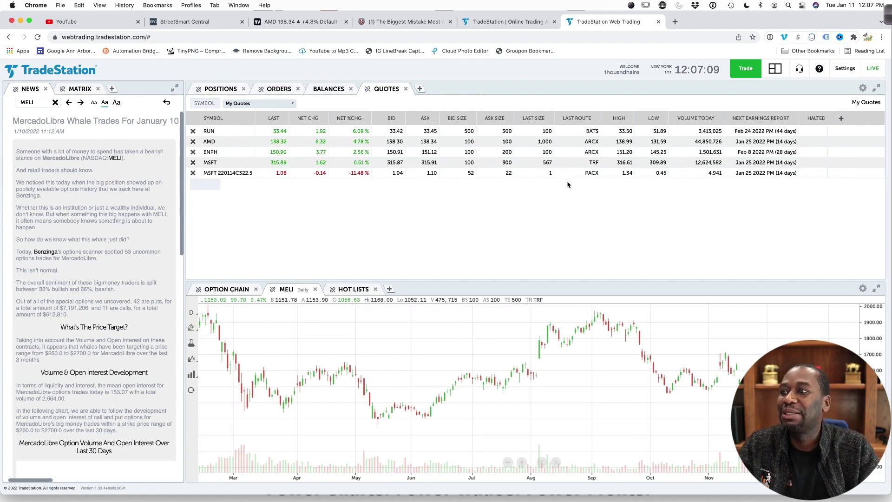
Step: Switch to the layout with News in a right column, then narrow it to widen quotes and chart
{"action": "left_click", "coordinate": [783, 74]}
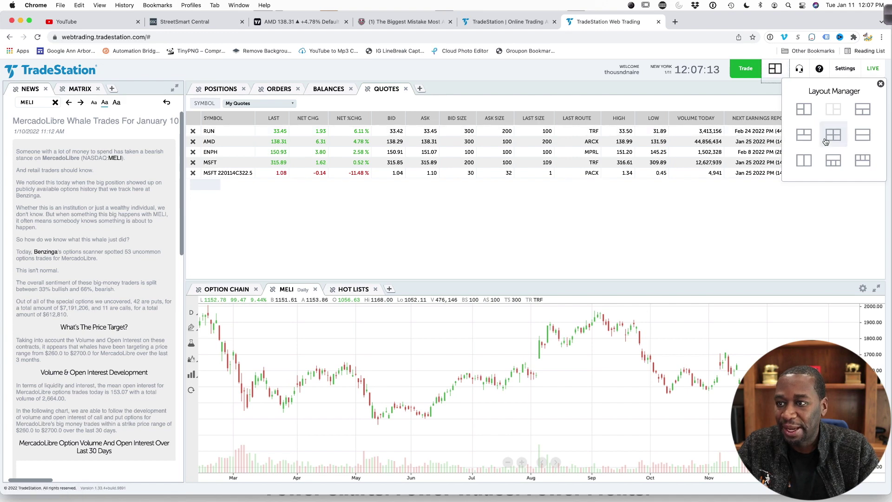
{"action": "left_click", "coordinate": [803, 114]}
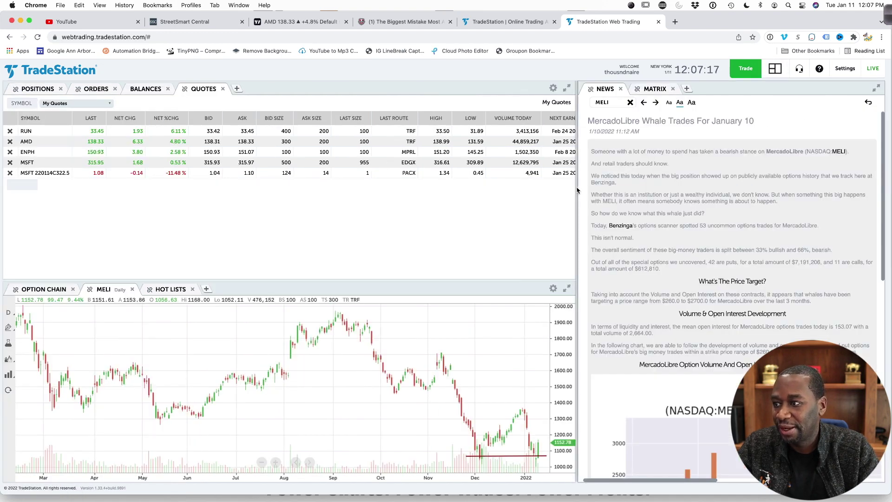
{"action": "left_click_drag", "start_coordinate": [646, 187], "coordinate": [693, 187]}
{"action": "left_click_drag", "start_coordinate": [697, 187], "coordinate": [704, 186]}
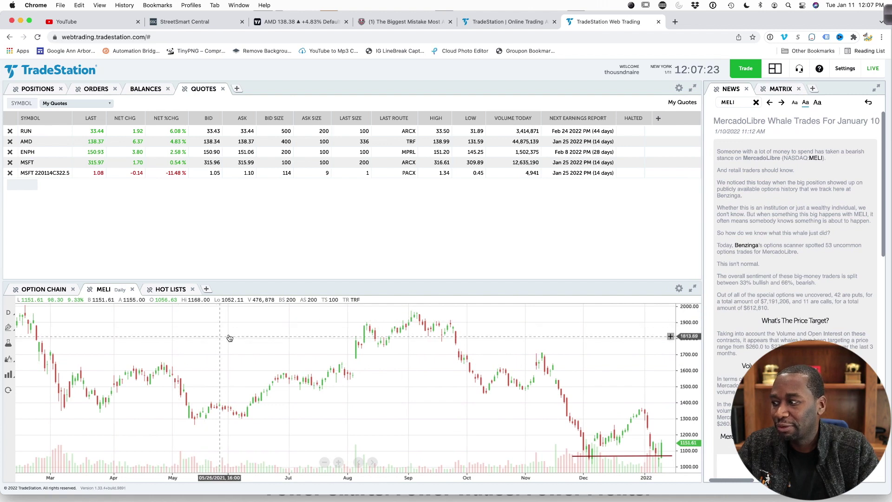